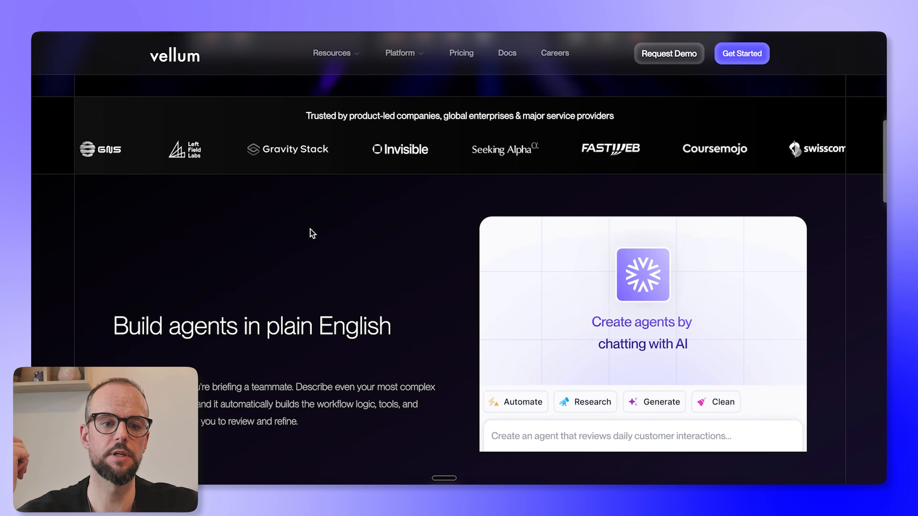
# Step: Look through the Vellum homepage sections on building agents in plain English and full agent visibility
pyautogui.scroll(2, 309, 230)
pyautogui.scroll(-6, 309, 231)
pyautogui.scroll(-1, 309, 229)
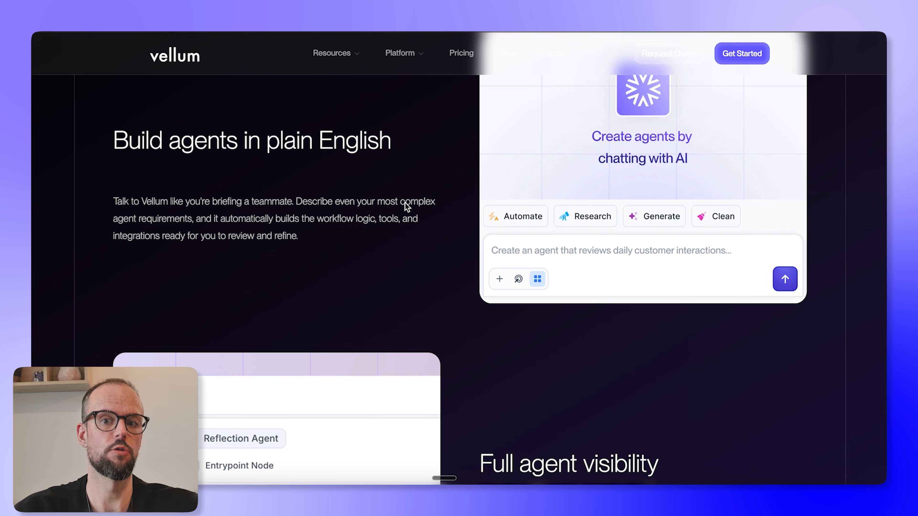
pyautogui.scroll(-5, 405, 208)
pyautogui.scroll(10, 401, 213)
pyautogui.scroll(5, 401, 215)
# Step: Open the Vellum pricing page and examine the plans, especially the Pro plan's monthly price
pyautogui.click(461, 54)
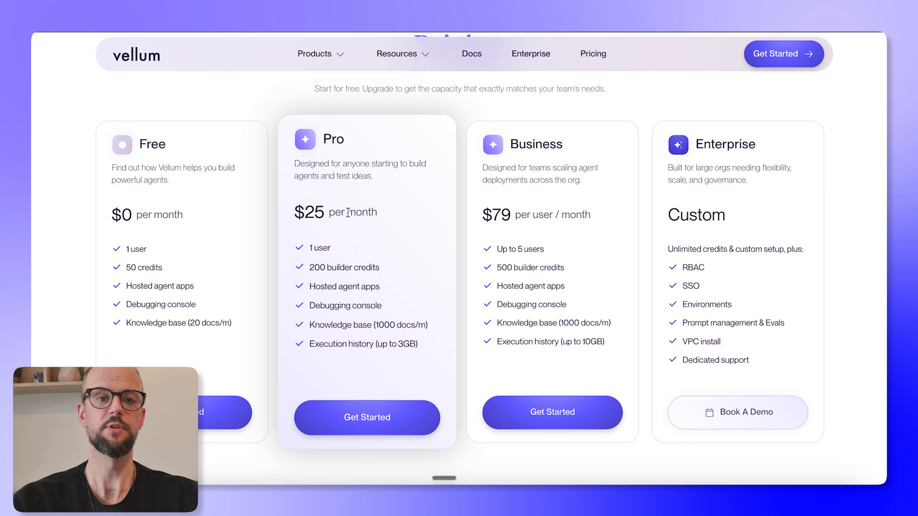
pyautogui.moveTo(297, 212); pyautogui.dragTo(380, 219)
pyautogui.click(403, 220)
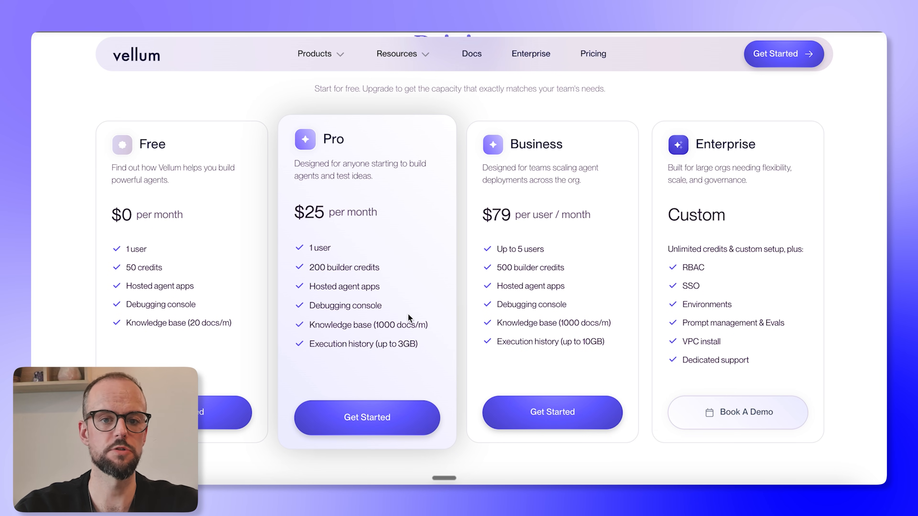
pyautogui.scroll(2, 513, 94)
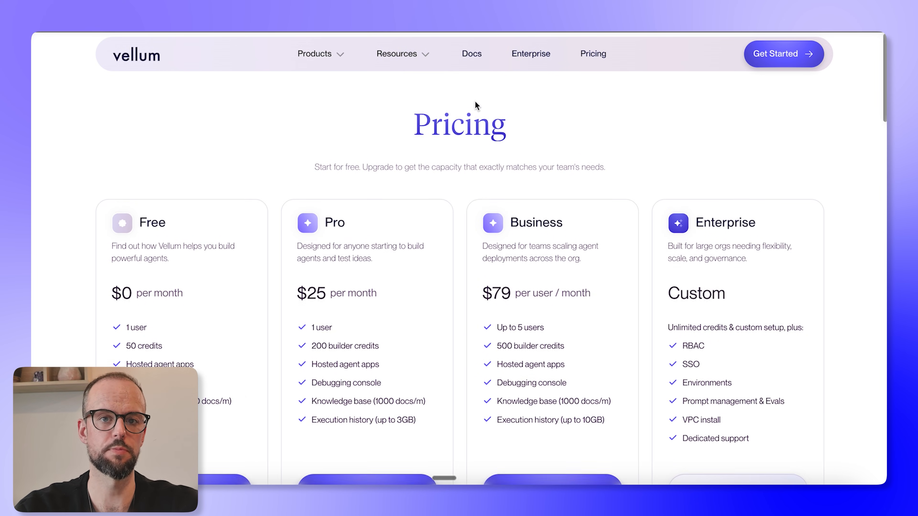
# Step: Switch to the Vellum workspace home and browse the example prompts for Sales, Marketing, Healthcare, Legal and Financial Services
pyautogui.click(25, 155)
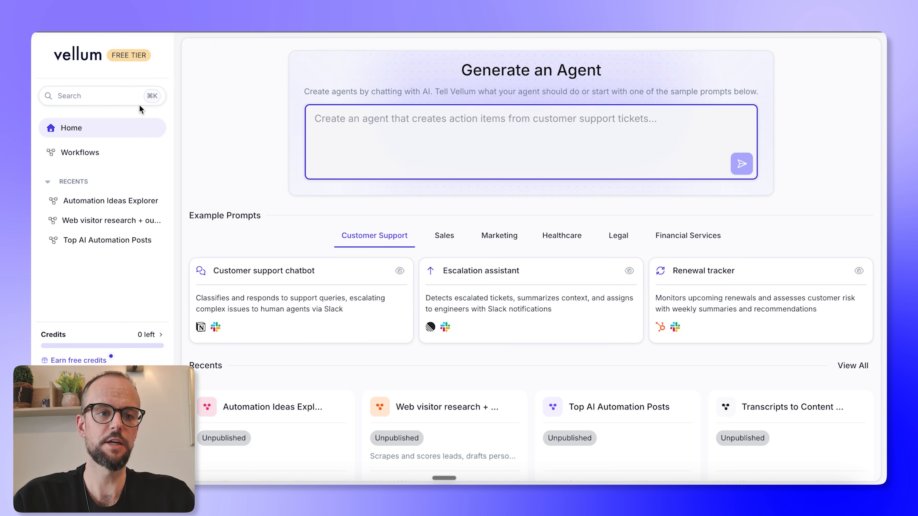
pyautogui.scroll(-1, 464, 288)
pyautogui.scroll(1, 467, 267)
pyautogui.click(462, 241)
pyautogui.click(498, 238)
pyautogui.click(573, 238)
pyautogui.click(636, 237)
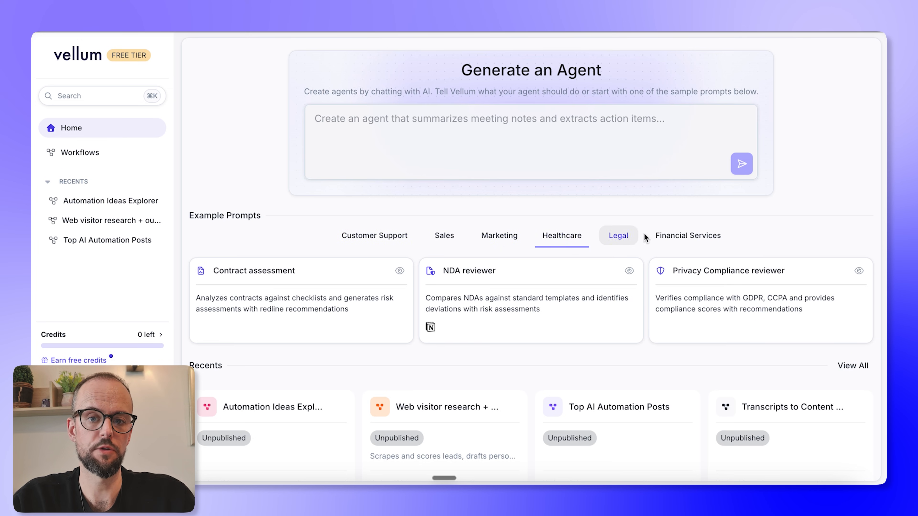
pyautogui.click(687, 237)
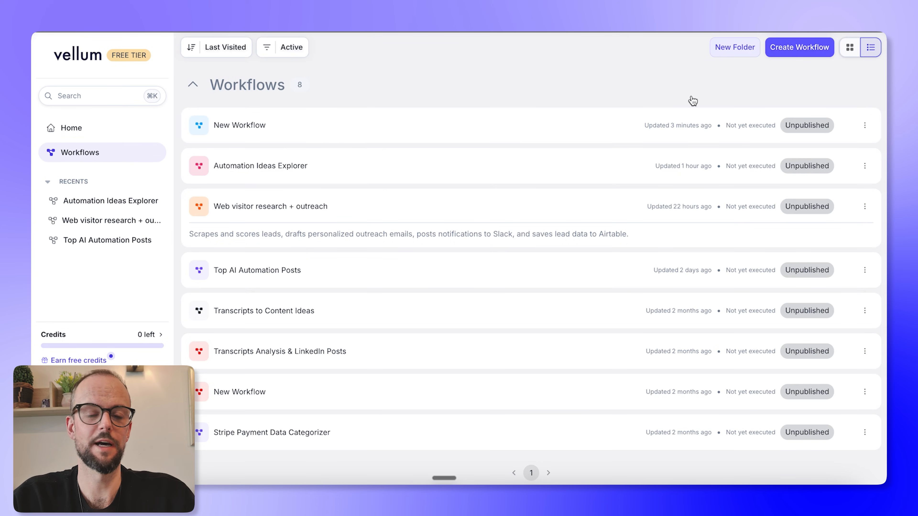
# Step: Create a workflow by asking for inspiration, answer Personal as the reason for coming, and return to the workflow list
pyautogui.click(790, 50)
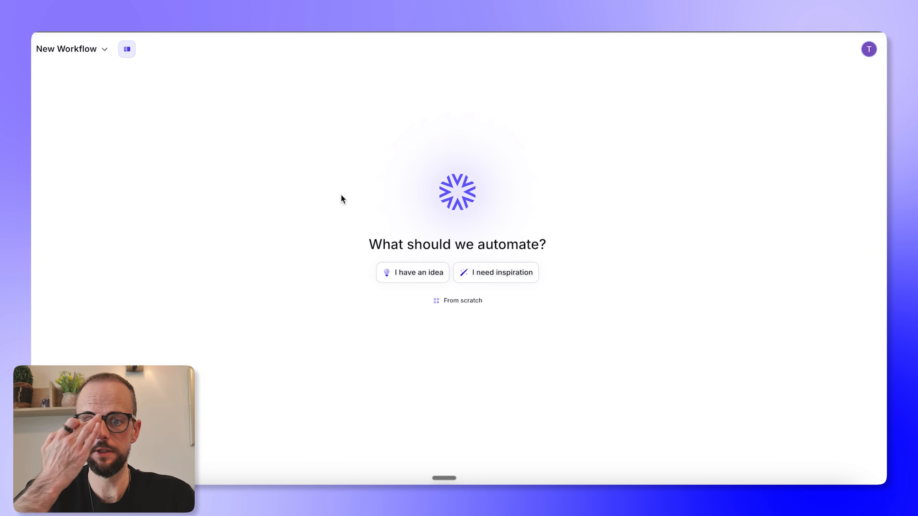
pyautogui.click(482, 272)
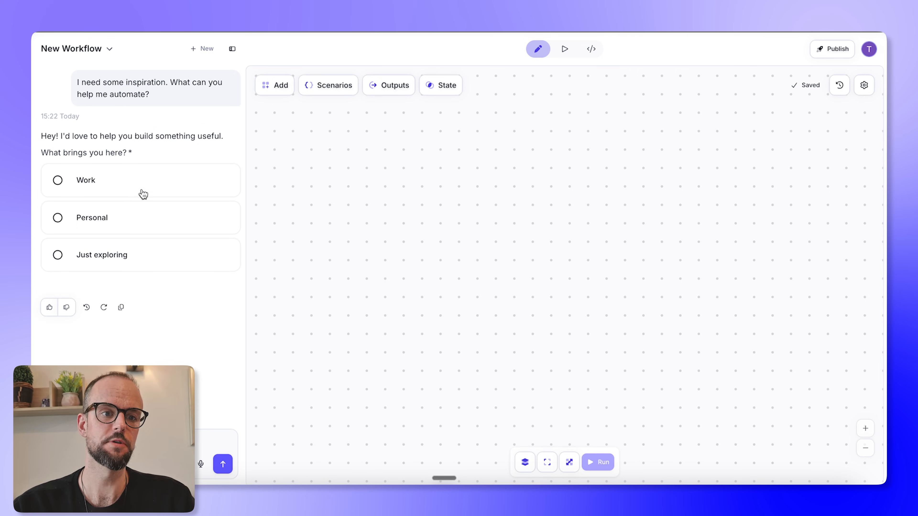
pyautogui.click(95, 216)
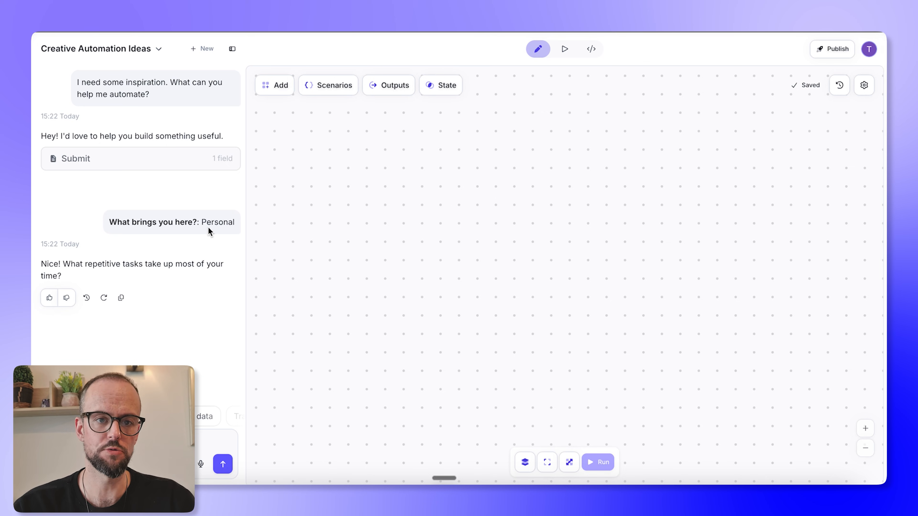
pyautogui.click(156, 49)
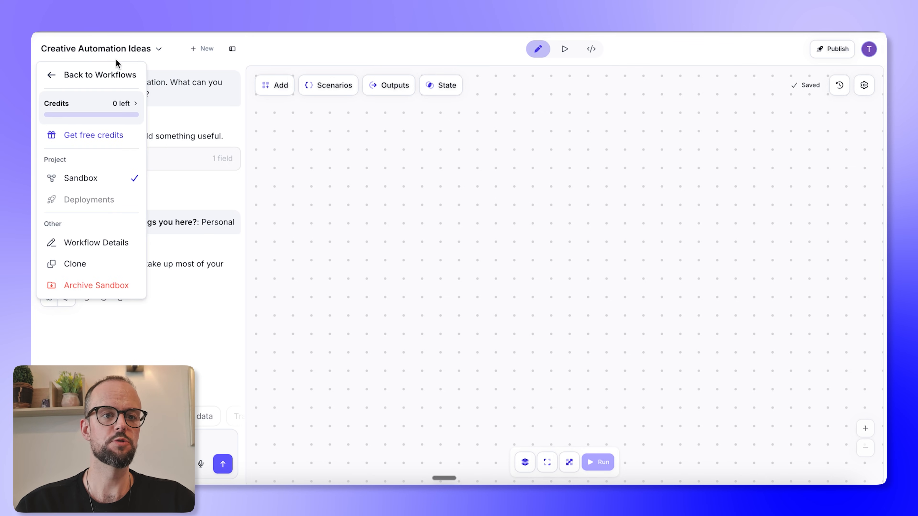
pyautogui.click(75, 74)
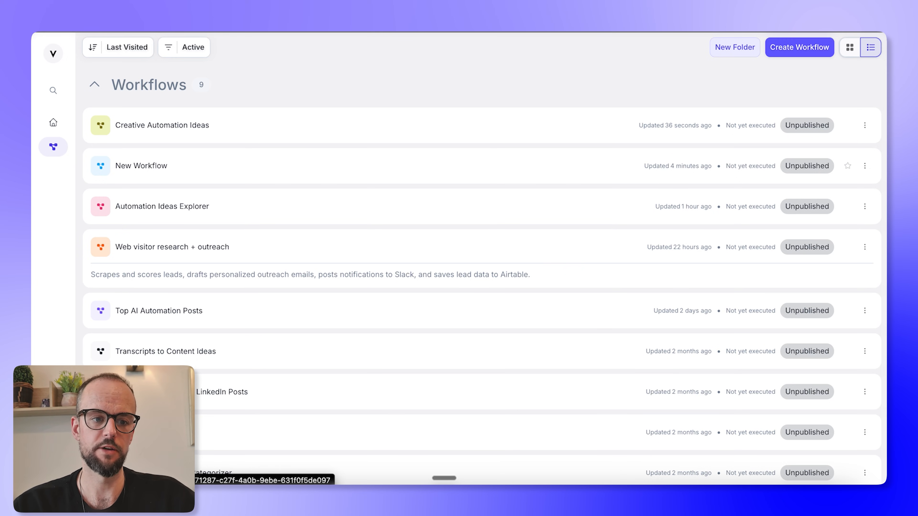
# Step: Open the workspace settings and look through the full list of available integrations under Connections
pyautogui.click(53, 443)
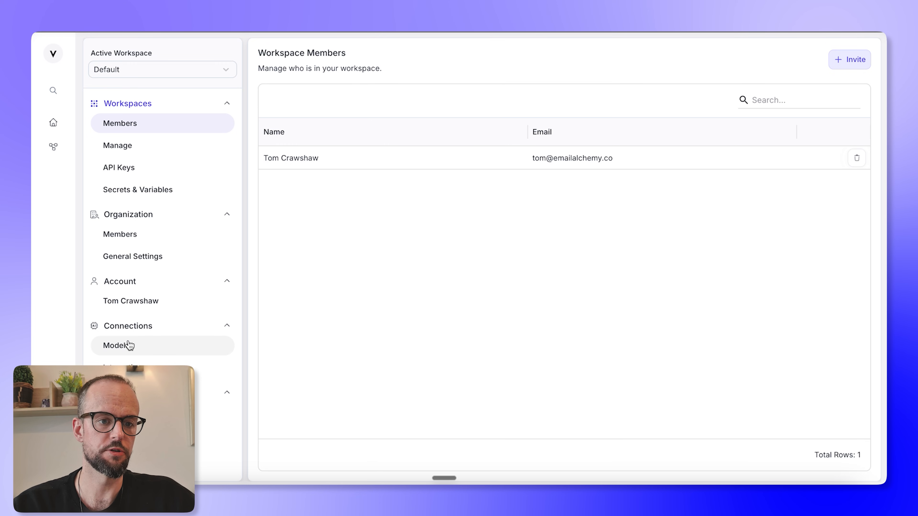
pyautogui.click(135, 350)
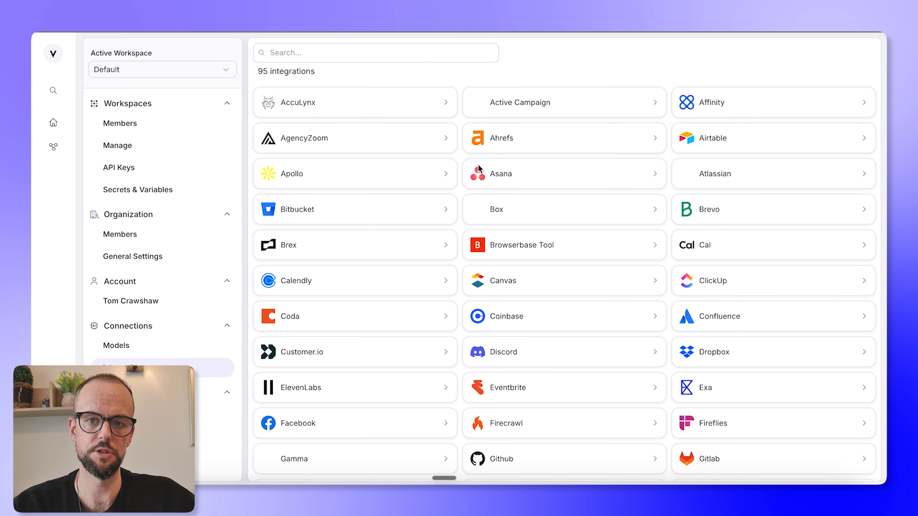
pyautogui.scroll(-4, 609, 288)
pyautogui.scroll(-5, 429, 263)
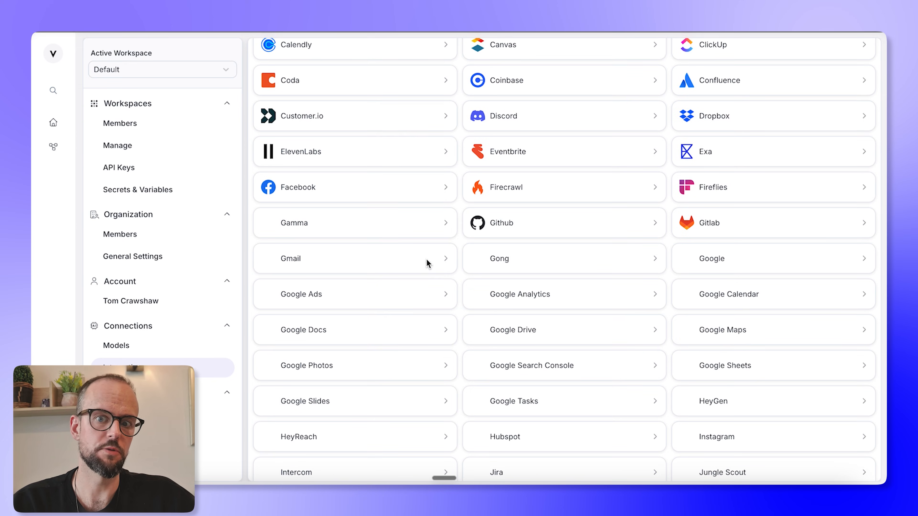
pyautogui.scroll(6, 426, 263)
pyautogui.scroll(-5, 437, 279)
pyautogui.scroll(-12, 440, 287)
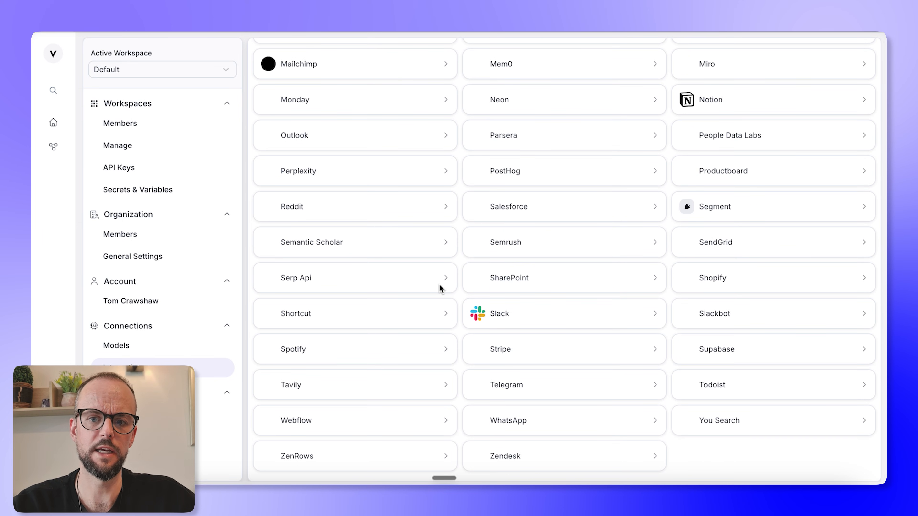
pyautogui.scroll(15, 440, 288)
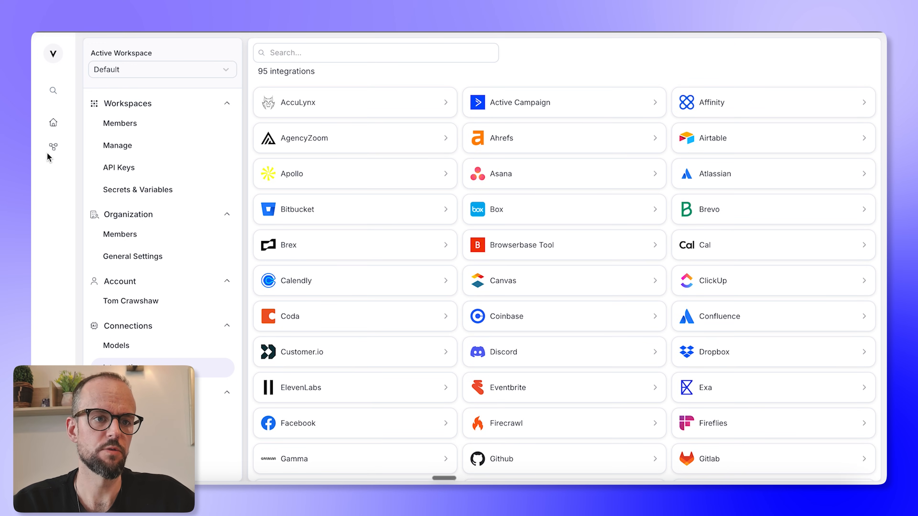
# Step: Open the Discord integration to view its tools, bring up its authentication window and close that window
pyautogui.click(504, 352)
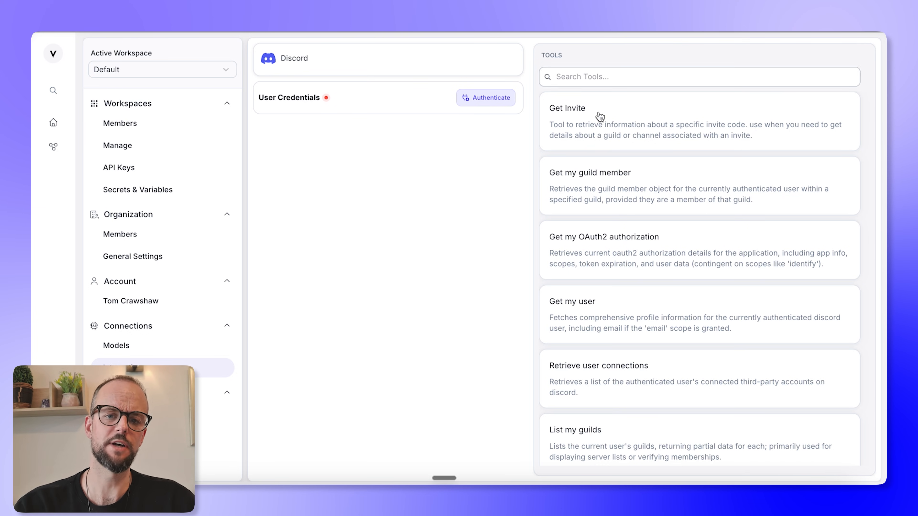
pyautogui.click(482, 102)
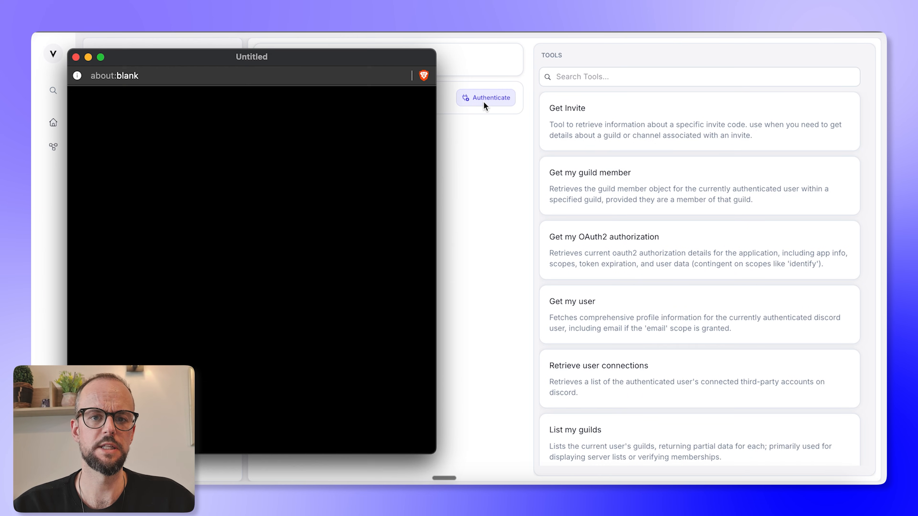
pyautogui.click(75, 57)
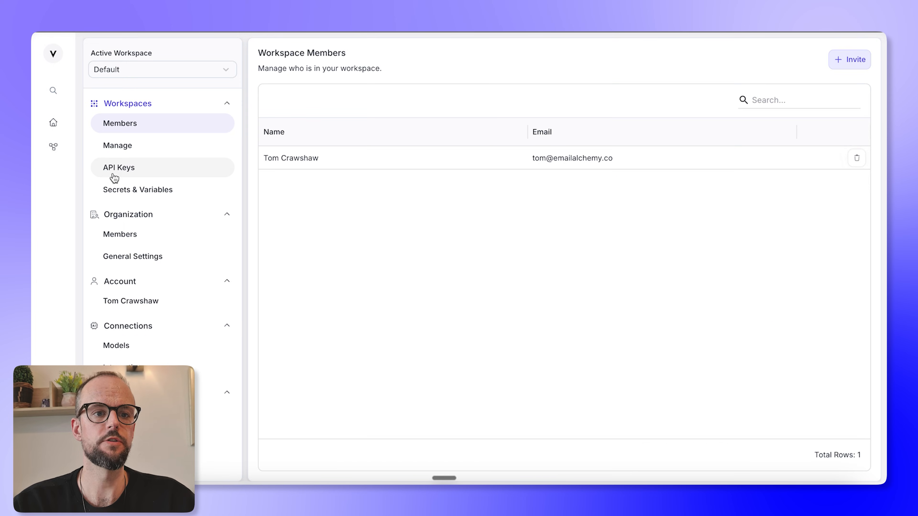
# Step: View the workspace's API Keys and Secrets & Variables settings
pyautogui.click(114, 178)
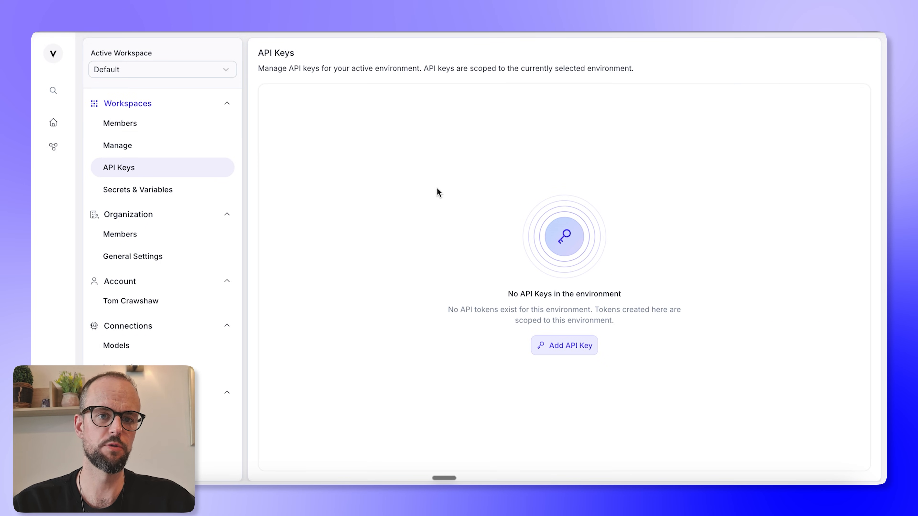
pyautogui.click(148, 190)
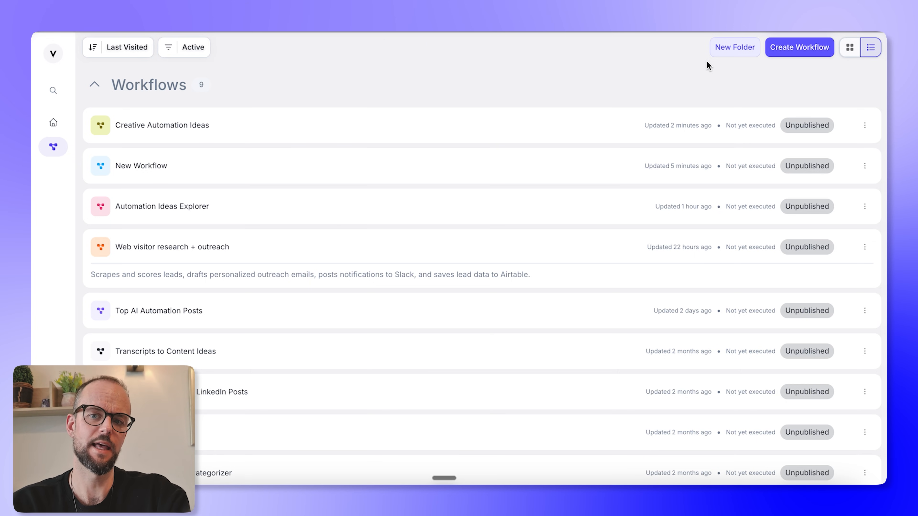
# Step: Open the existing "Web visitor research + outreach" workflow
pyautogui.scroll(-2, 107, 207)
pyautogui.click(162, 203)
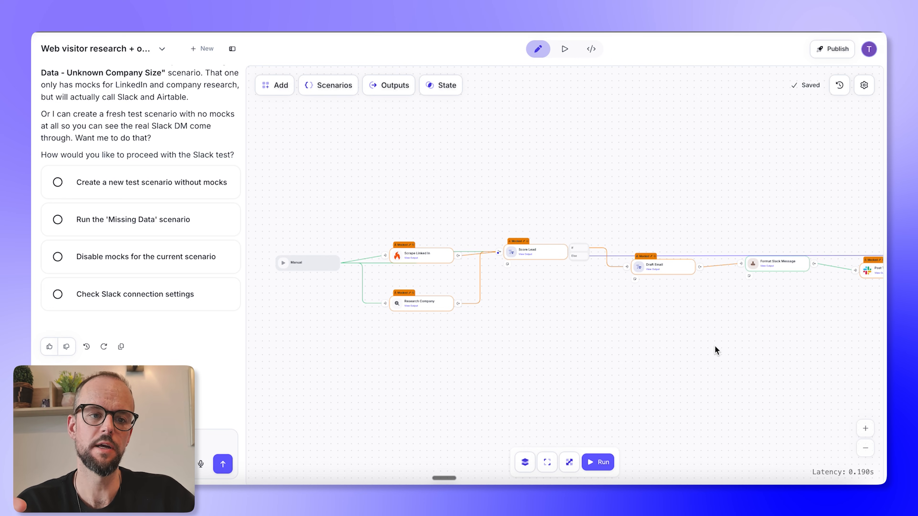
# Step: Switch to Claude and read the comparison of n8n's data flow with Vellum's control flow approach
pyautogui.click(502, 488)
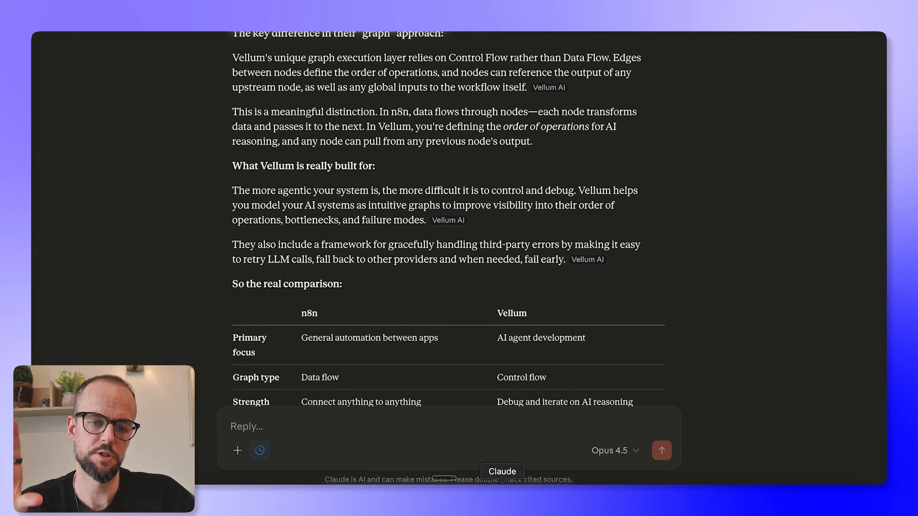
pyautogui.scroll(-1, 313, 231)
pyautogui.scroll(-3, 313, 233)
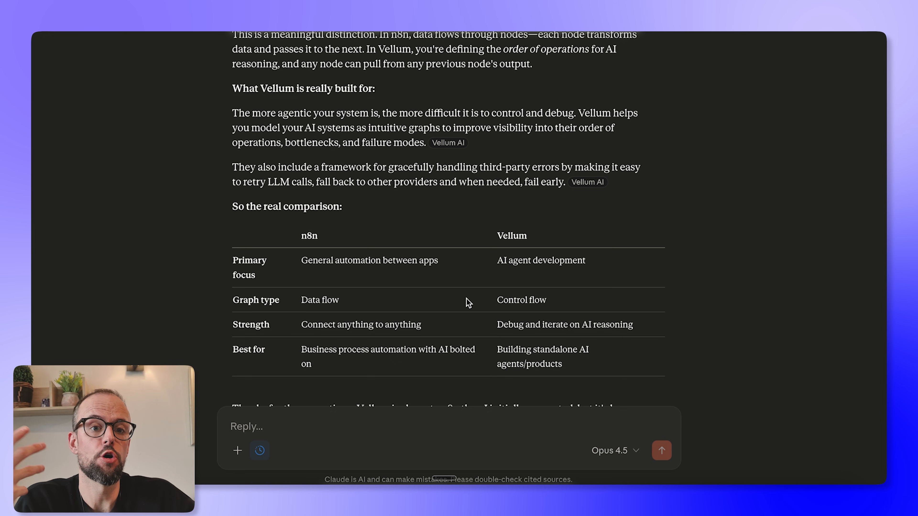
pyautogui.scroll(5, 447, 300)
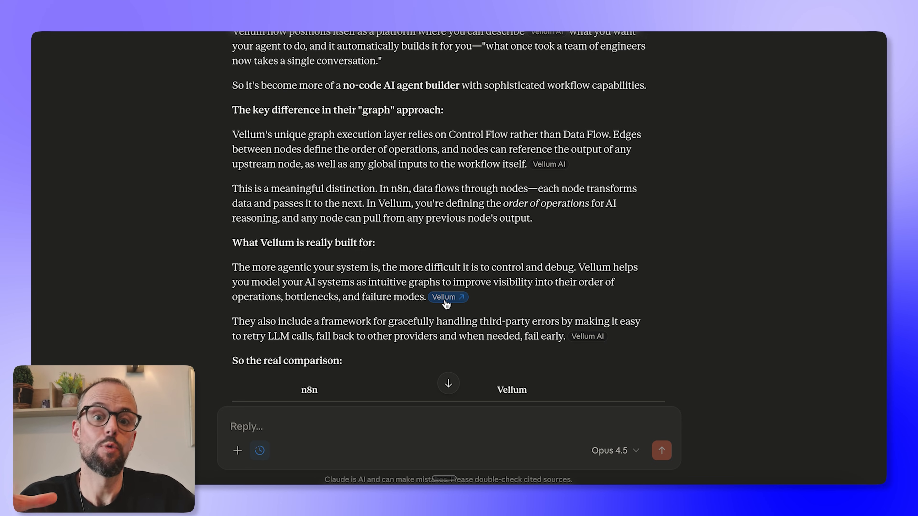
pyautogui.scroll(-2, 307, 235)
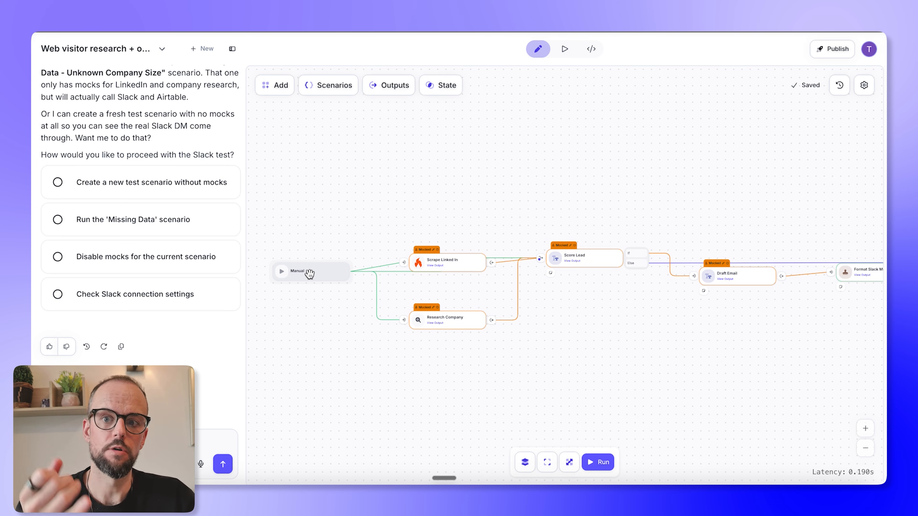
# Step: Examine the workflow graph in Vellum from the Manual trigger through to the Save To Airtable node
pyautogui.hscroll(3, 530, 317)
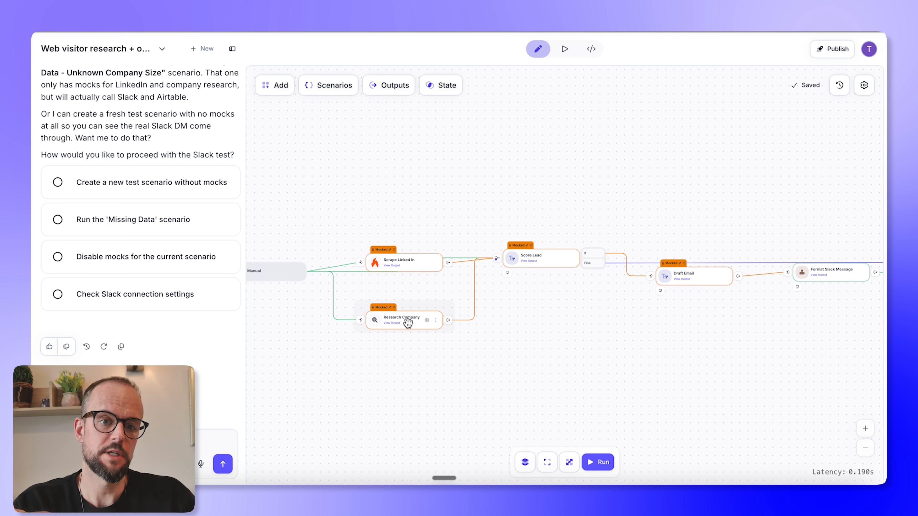
pyautogui.hscroll(10, 513, 291)
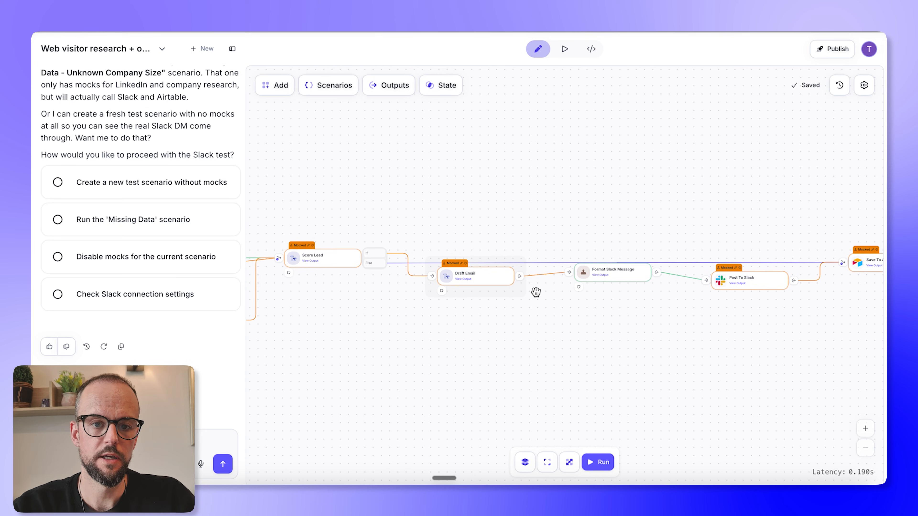
pyautogui.hscroll(6, 508, 302)
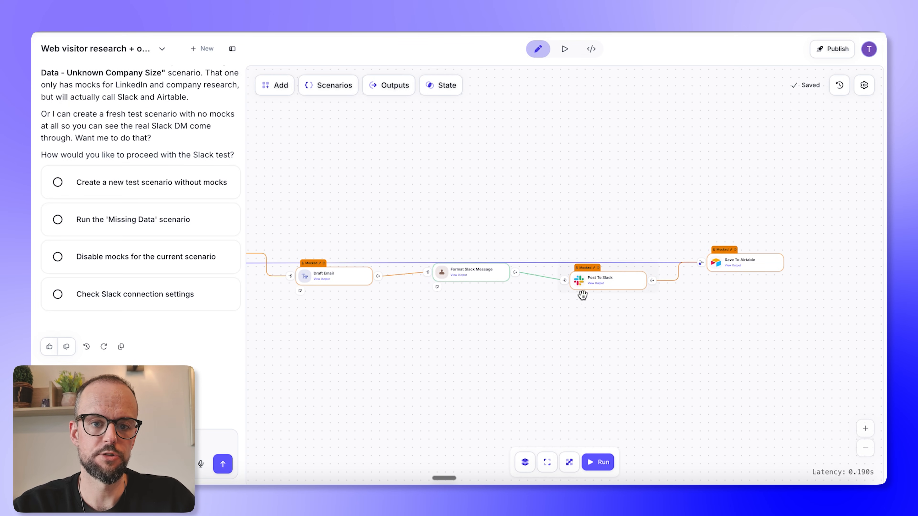
pyautogui.hscroll(5, 564, 296)
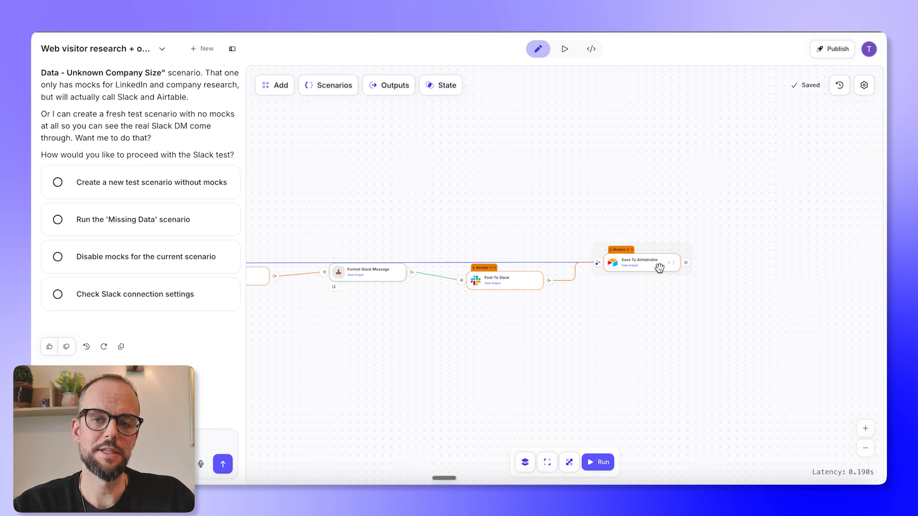
pyautogui.hscroll(-20, 647, 268)
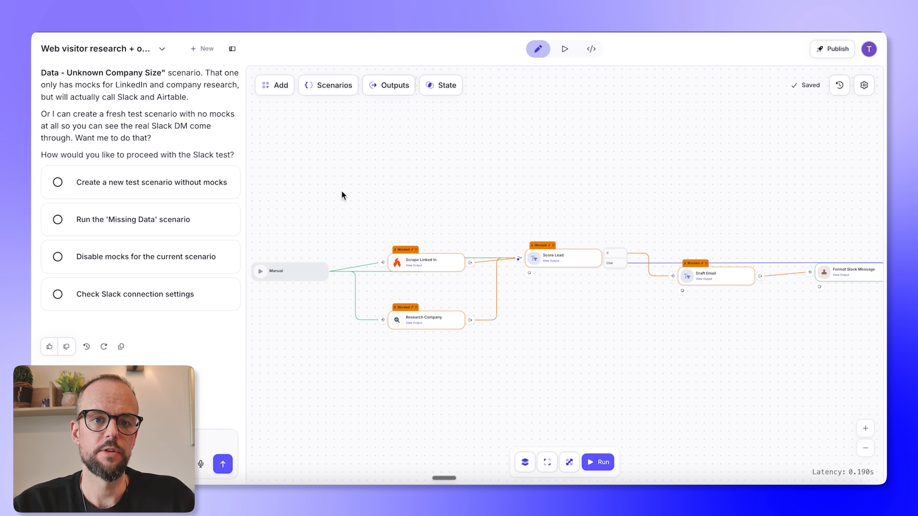
# Step: Open the workflow scenarios and review the input variables of the "Good Fit - Agency Owner" scenario
pyautogui.click(330, 90)
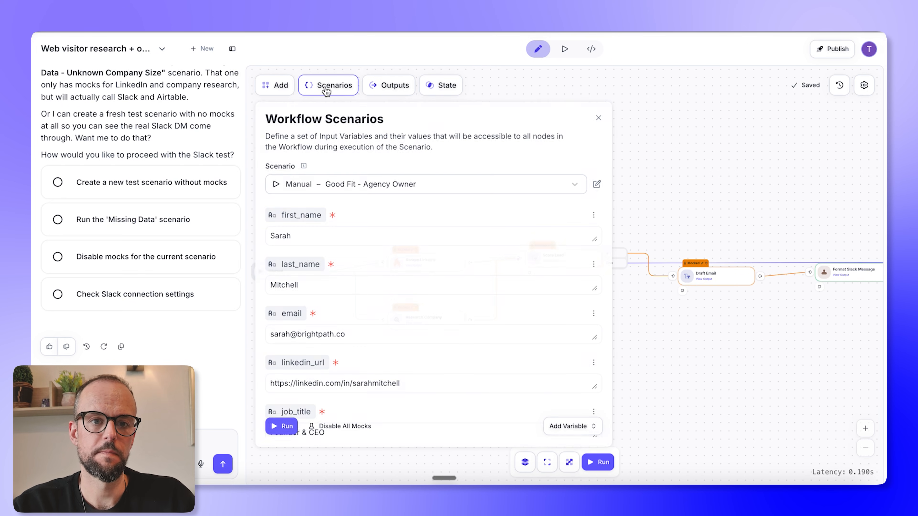
pyautogui.scroll(-3, 462, 242)
pyautogui.scroll(-1, 460, 244)
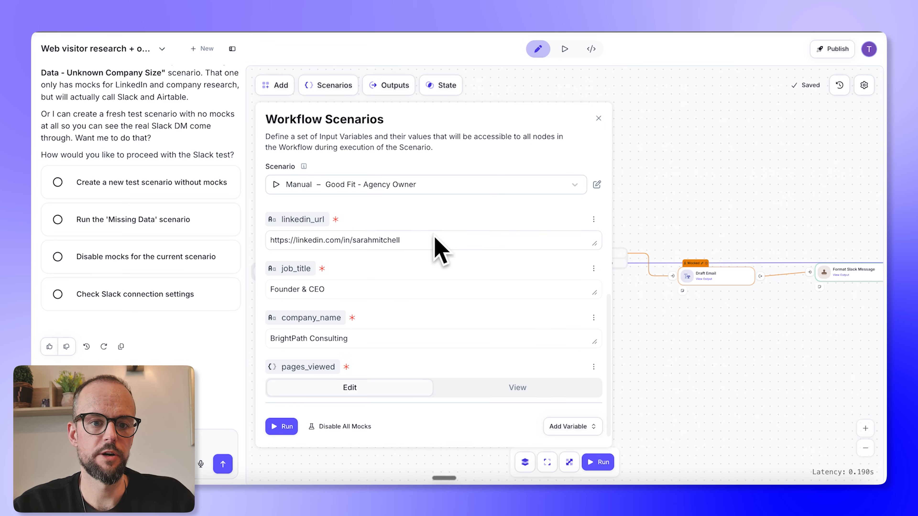
pyautogui.scroll(3, 435, 250)
pyautogui.scroll(-3, 394, 277)
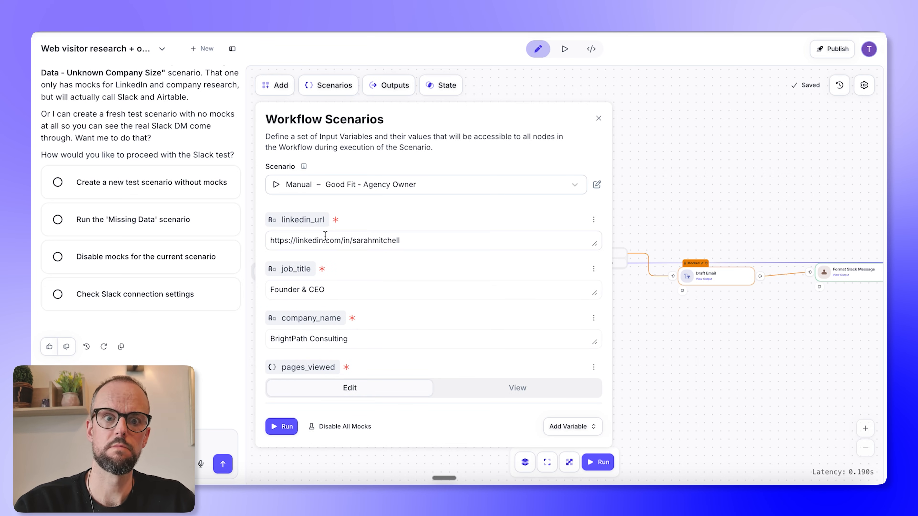
# Step: Close the workflow scenarios and review the workflow's outputs and state
pyautogui.click(599, 118)
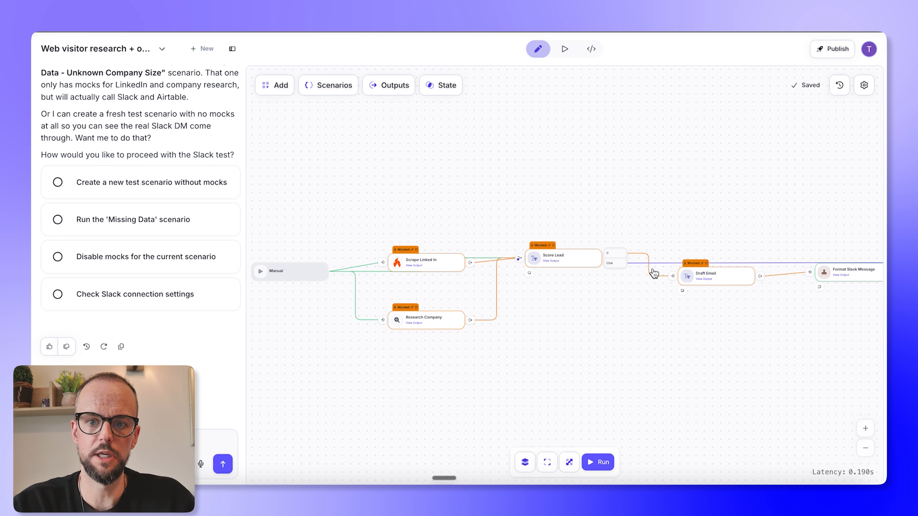
pyautogui.scroll(5, 654, 273)
pyautogui.scroll(2, 467, 231)
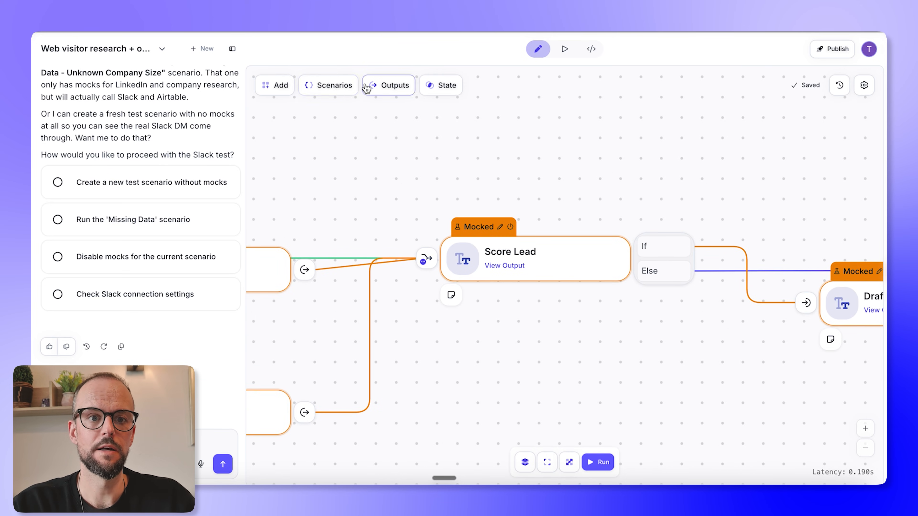
pyautogui.click(386, 88)
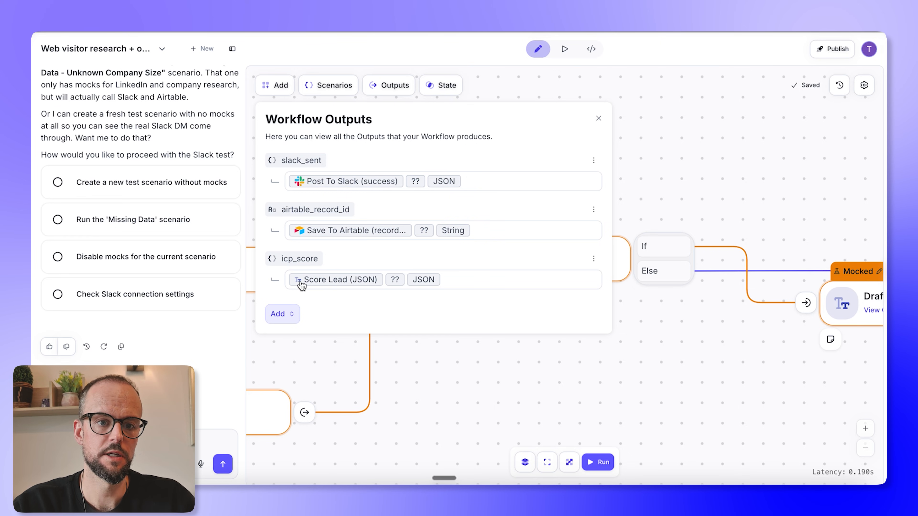
pyautogui.click(429, 101)
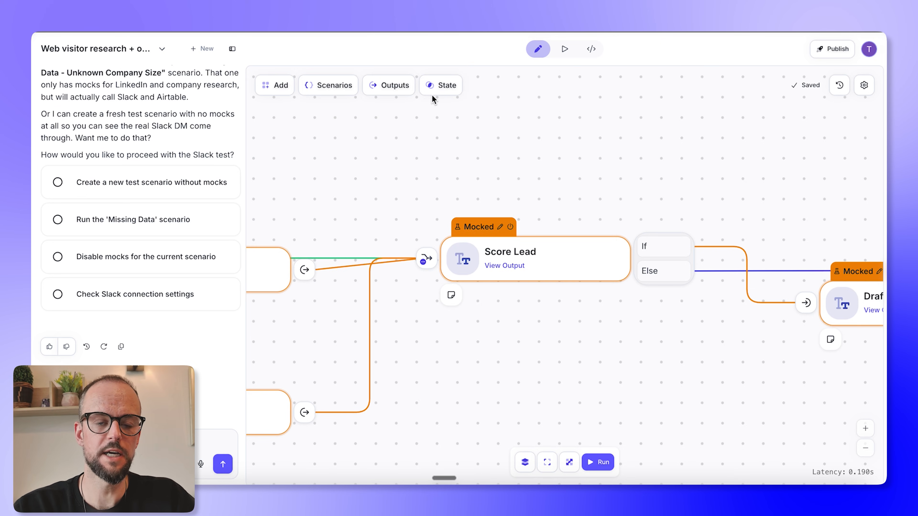
pyautogui.click(433, 92)
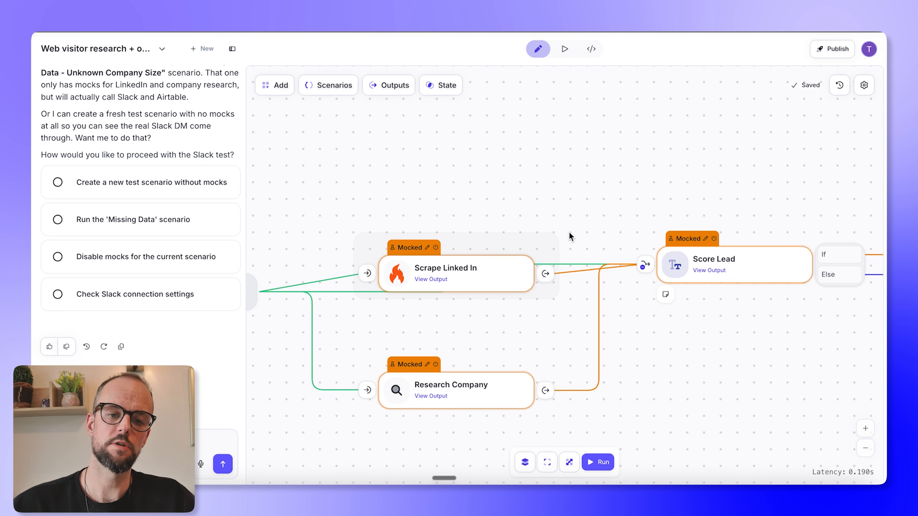
# Step: Open the Score Lead node's prompt and review its model properties, parameters, ICP scoring instructions and available message roles
pyautogui.hscroll(5, 563, 242)
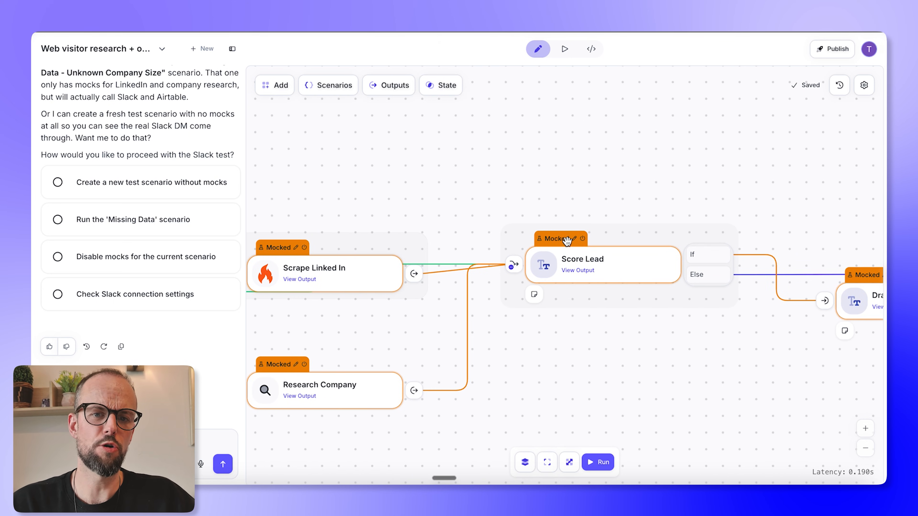
pyautogui.hscroll(15, 564, 240)
pyautogui.hscroll(-20, 570, 242)
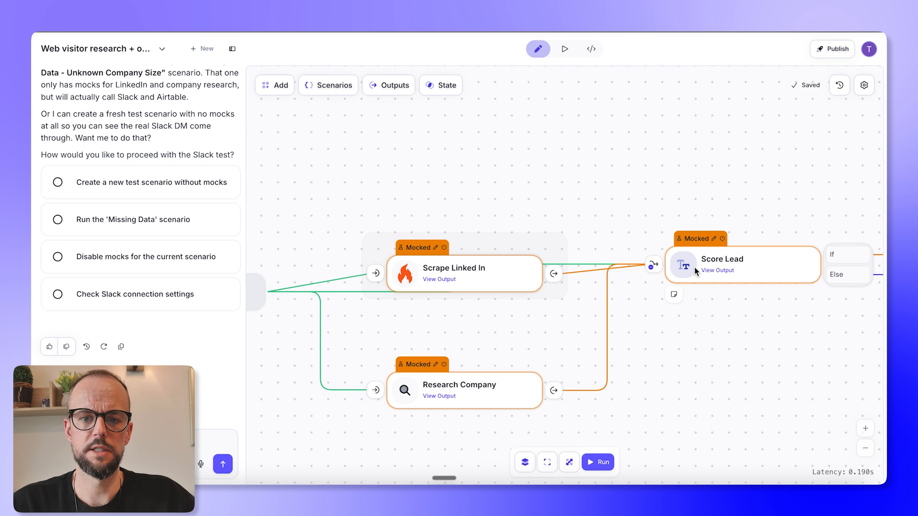
pyautogui.click(681, 266)
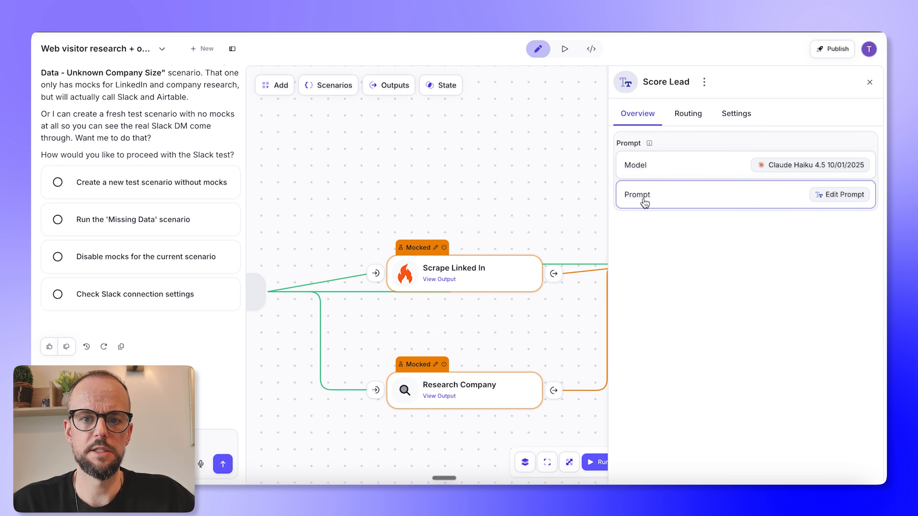
pyautogui.click(675, 171)
pyautogui.scroll(-5, 181, 230)
pyautogui.scroll(3, 208, 185)
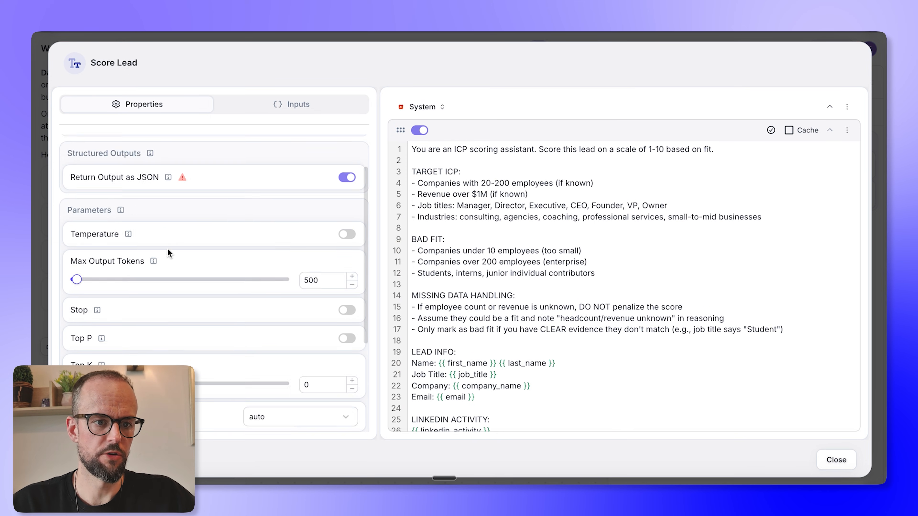
pyautogui.scroll(2, 164, 234)
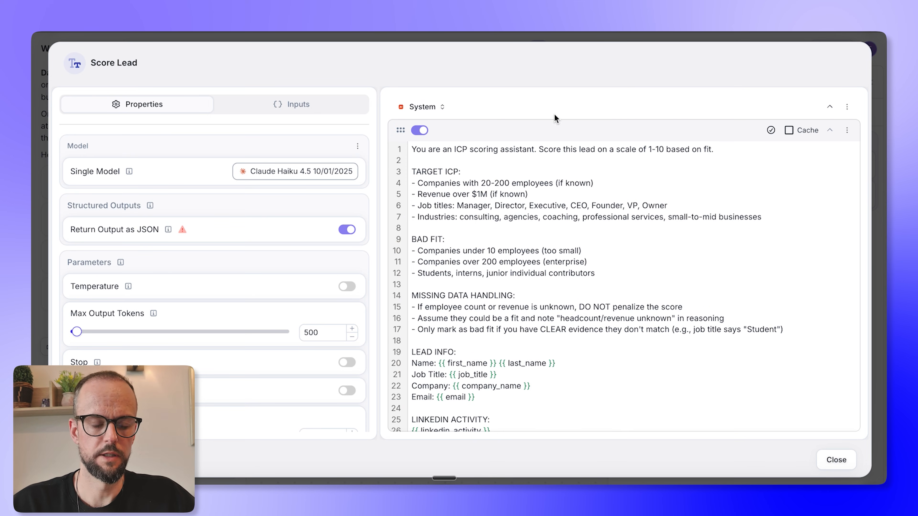
pyautogui.click(442, 109)
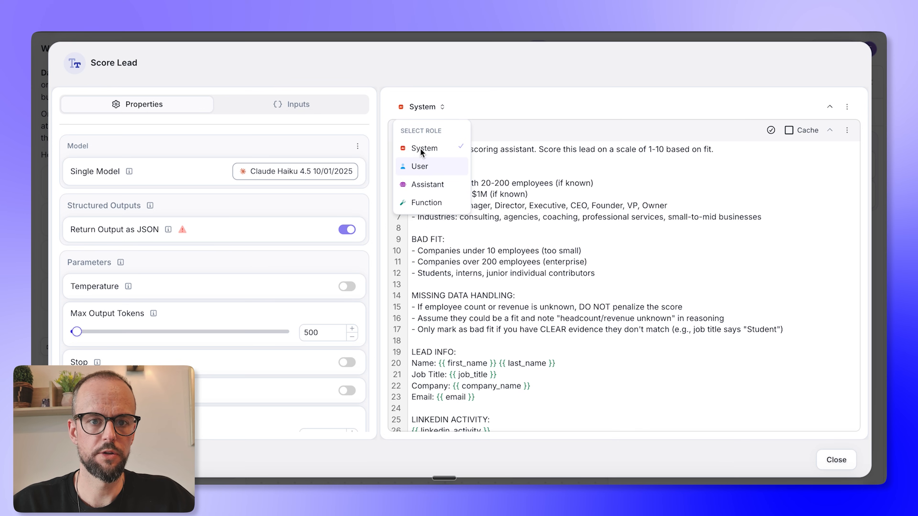
pyautogui.click(421, 166)
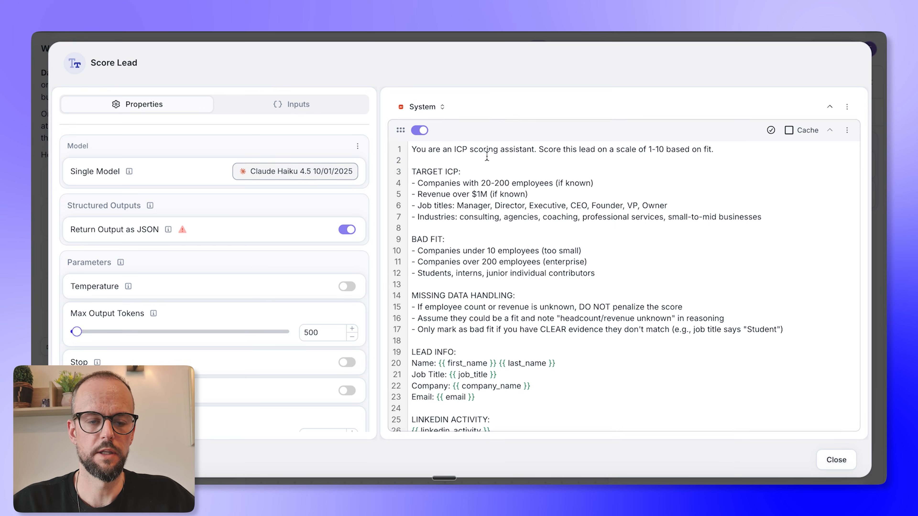
# Step: Review the input variables feeding the Score Lead prompt and close the prompt editor
pyautogui.click(291, 104)
pyautogui.scroll(-2, 180, 257)
pyautogui.scroll(-3, 180, 257)
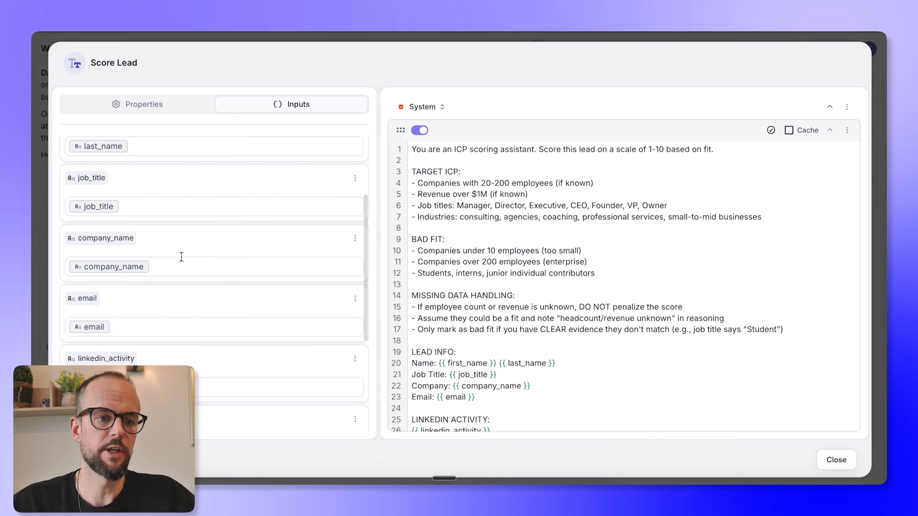
pyautogui.scroll(5, 205, 219)
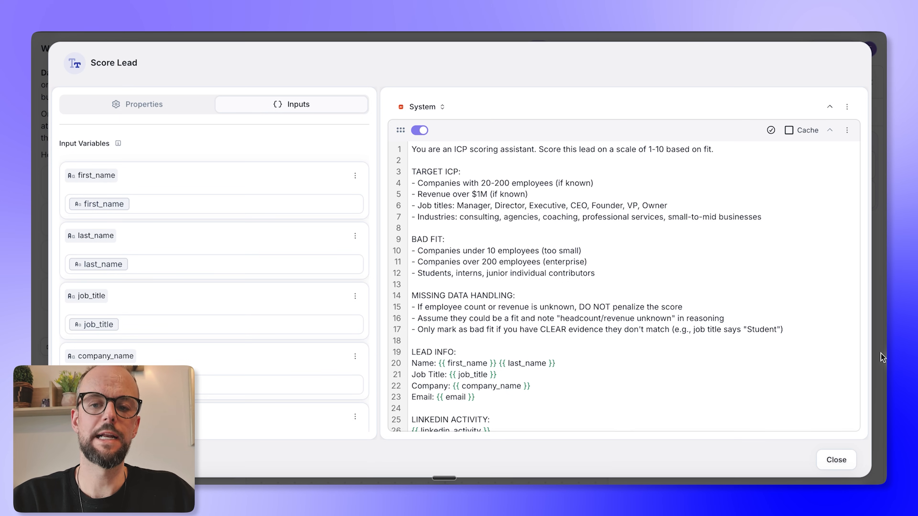
pyautogui.click(880, 353)
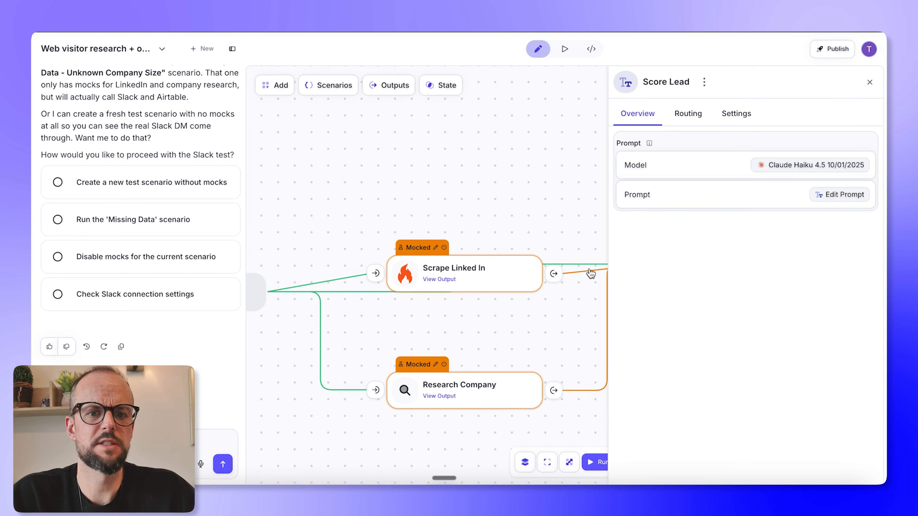
# Step: Reopen the Score Lead prompt, try the User role on its message, and restore the role to System
pyautogui.click(835, 197)
pyautogui.scroll(-5, 608, 244)
pyautogui.scroll(5, 610, 243)
pyautogui.click(432, 107)
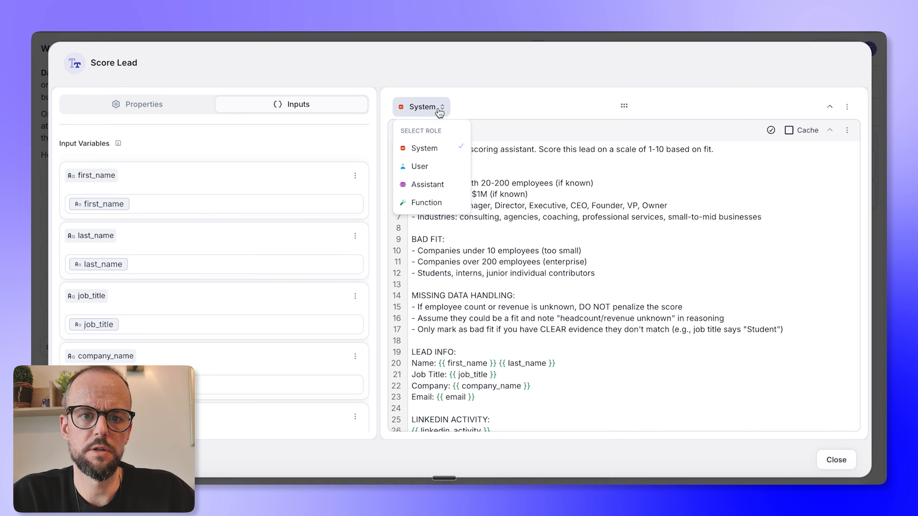
pyautogui.click(423, 167)
pyautogui.click(421, 106)
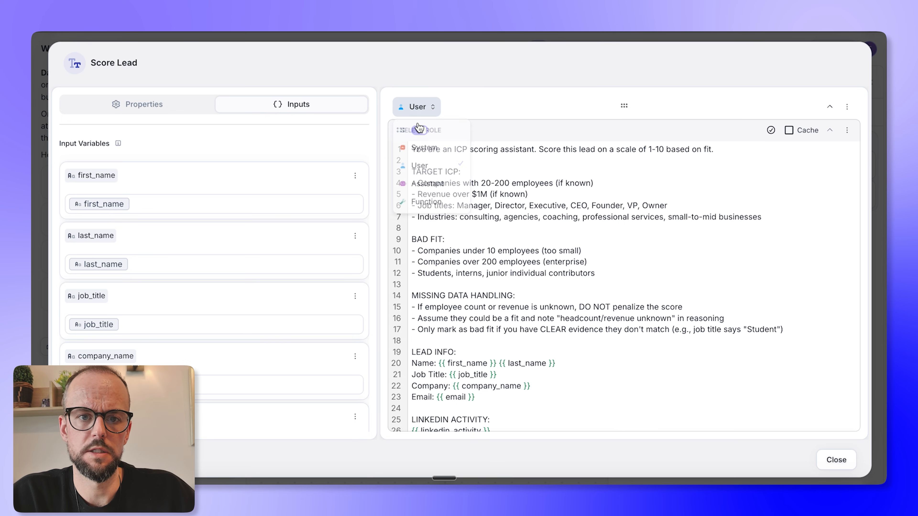
pyautogui.click(424, 148)
pyautogui.click(878, 66)
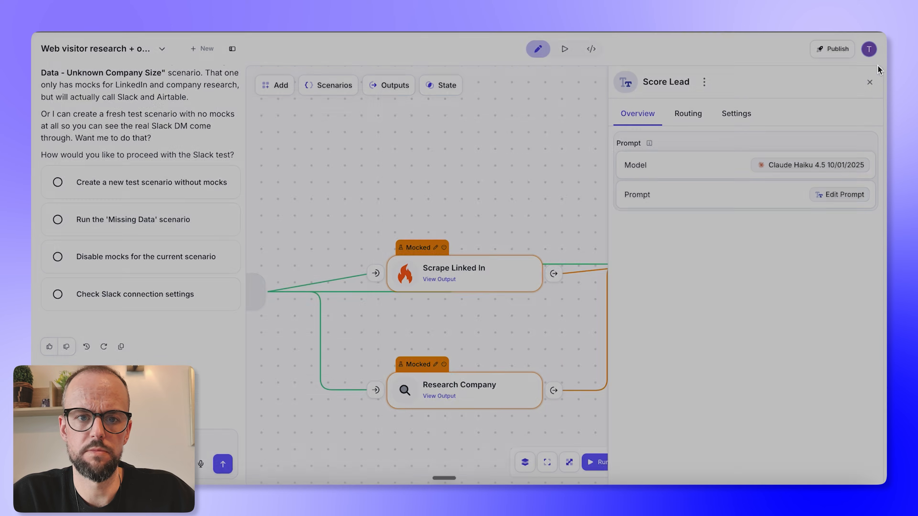
# Step: Open the Workflow Builder Settings, review the overview, navigation and editor options, and close them
pyautogui.hscroll(-1, 610, 207)
pyautogui.scroll(-1, 610, 207)
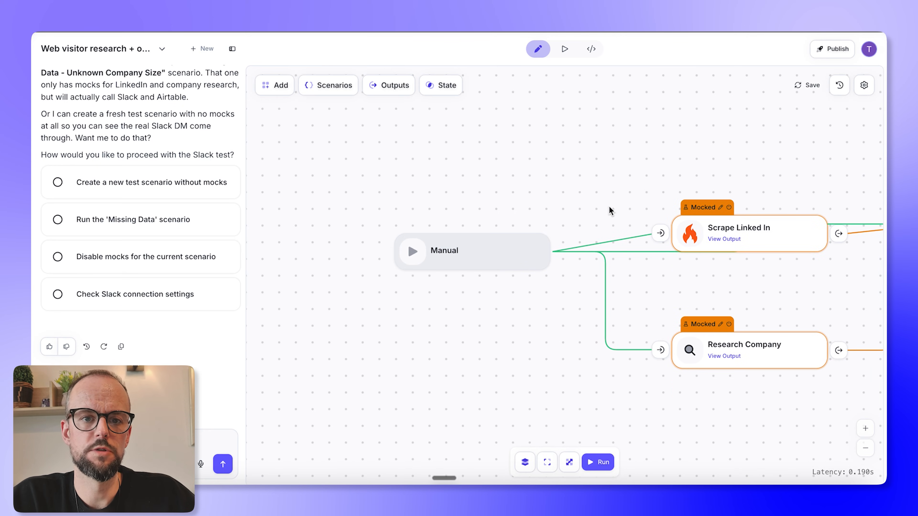
pyautogui.hscroll(2, 609, 207)
pyautogui.click(865, 86)
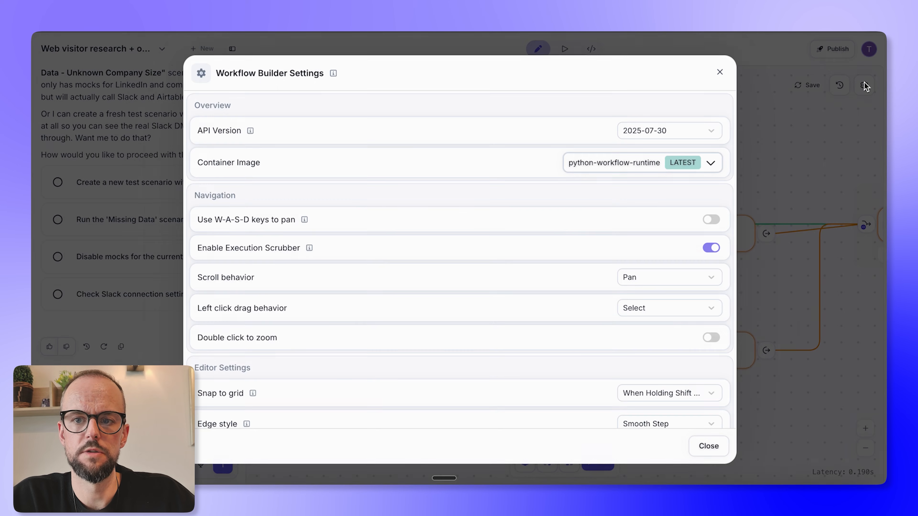
pyautogui.scroll(-10, 412, 216)
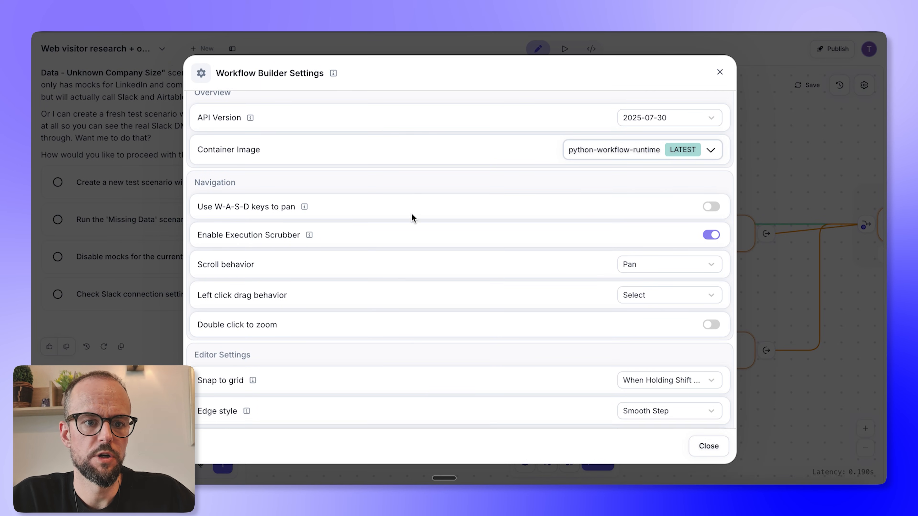
pyautogui.scroll(-2, 410, 217)
pyautogui.scroll(10, 410, 215)
pyautogui.click(837, 122)
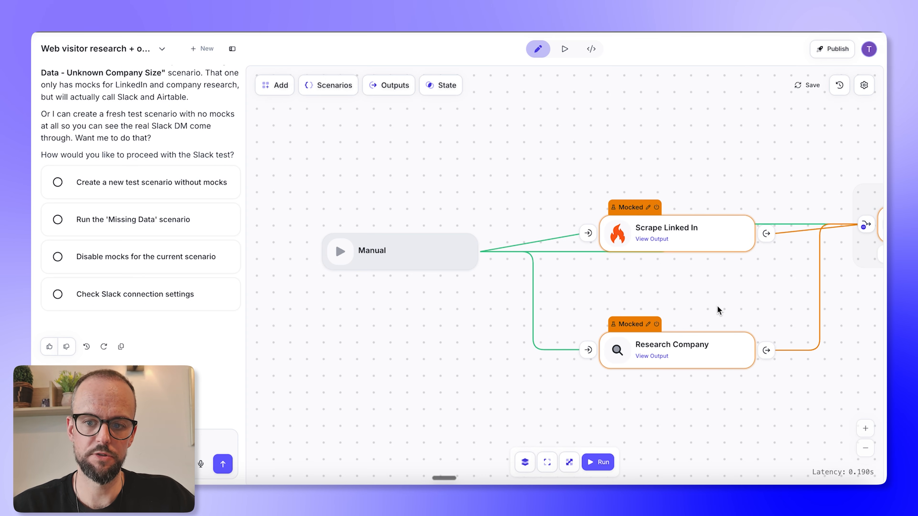
# Step: Fit the entire workflow graph into the canvas view
pyautogui.click(525, 462)
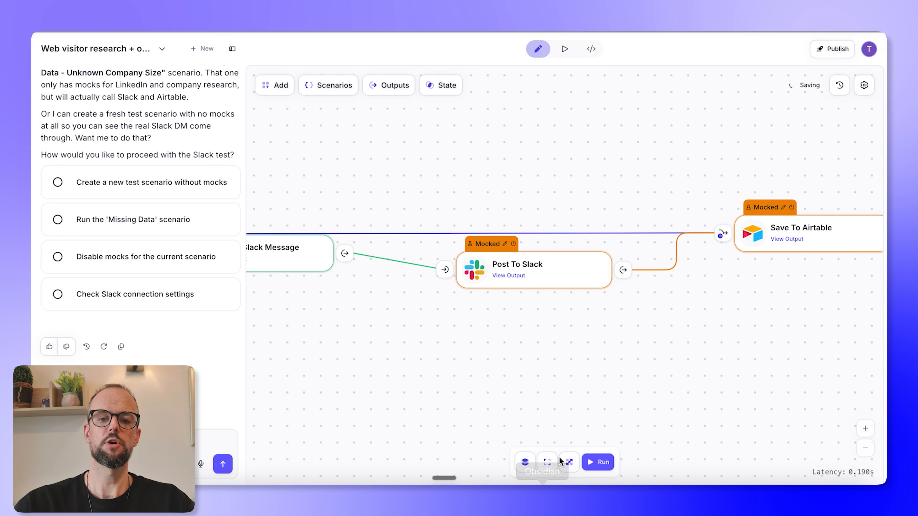
pyautogui.click(525, 463)
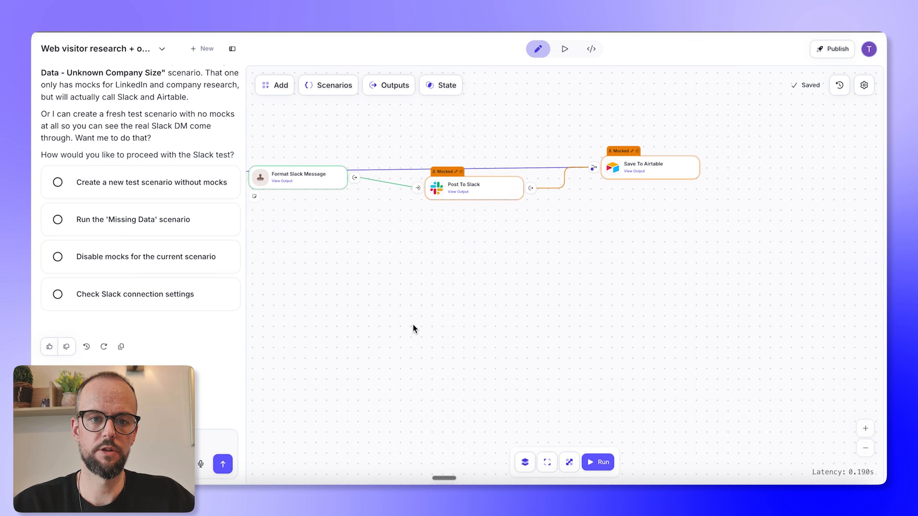
pyautogui.hscroll(-5, 416, 325)
pyautogui.click(547, 463)
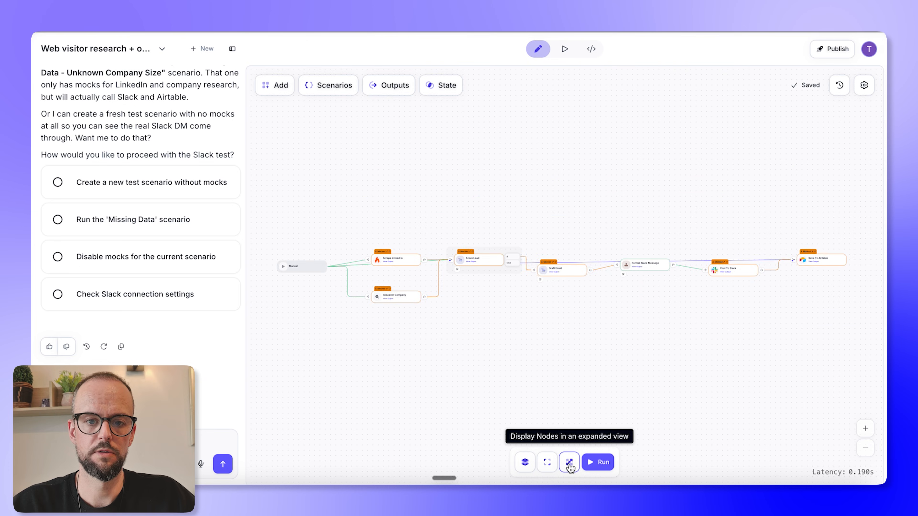
# Step: Display the nodes in expanded view and examine their inputs and outputs along the graph to Save To Airtable
pyautogui.click(569, 463)
pyautogui.scroll(5, 433, 225)
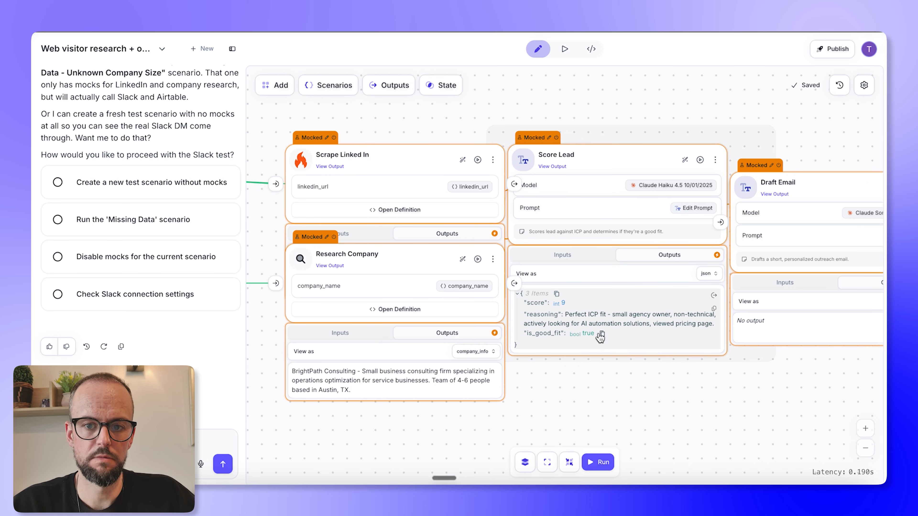
pyautogui.hscroll(5, 668, 398)
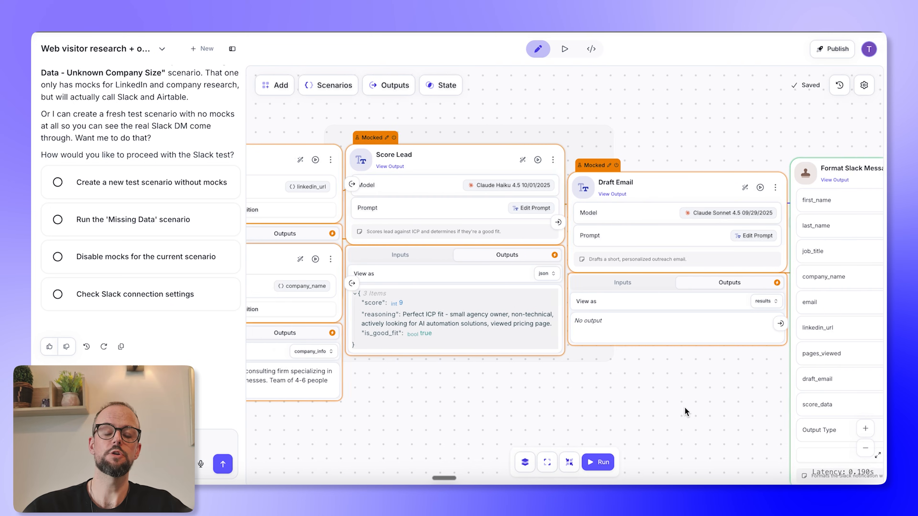
pyautogui.hscroll(10, 678, 398)
pyautogui.hscroll(3, 678, 399)
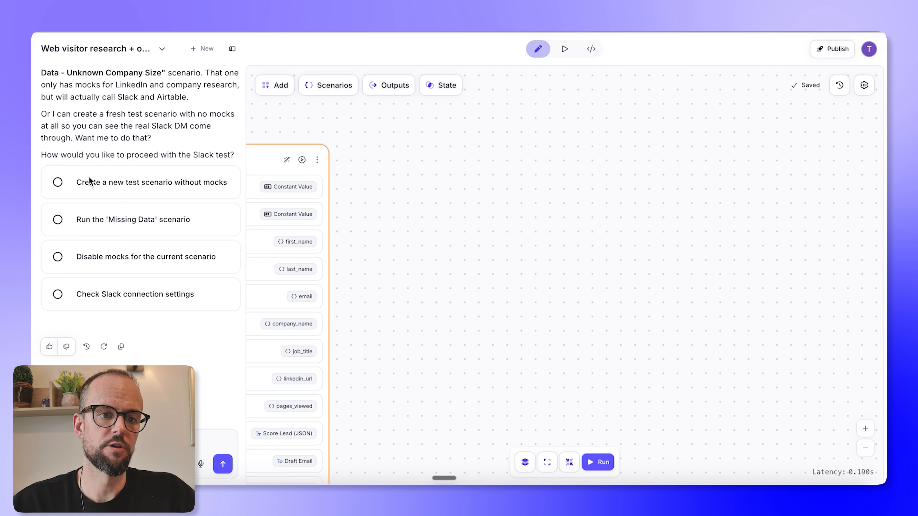
# Step: Read back through the assistant's chat history and expand the tools used for the ICP scoring and draft email update
pyautogui.scroll(15, 132, 205)
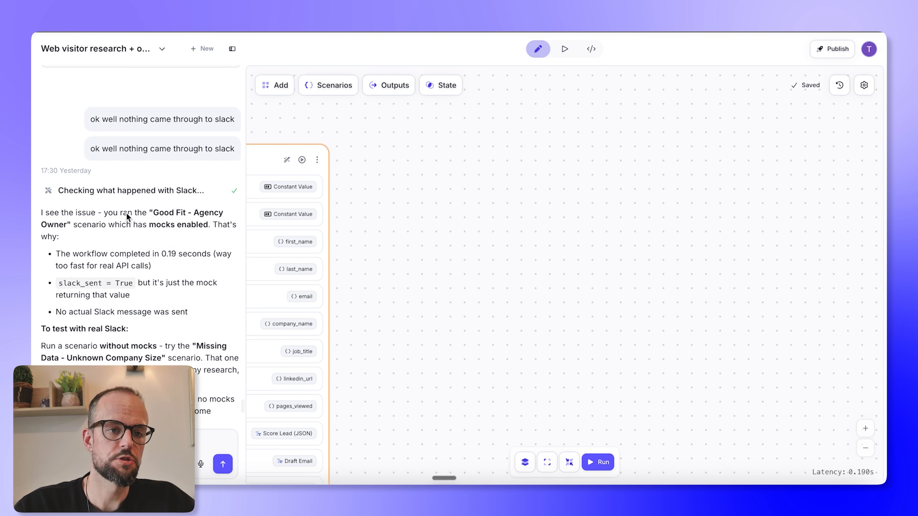
pyautogui.scroll(20, 126, 217)
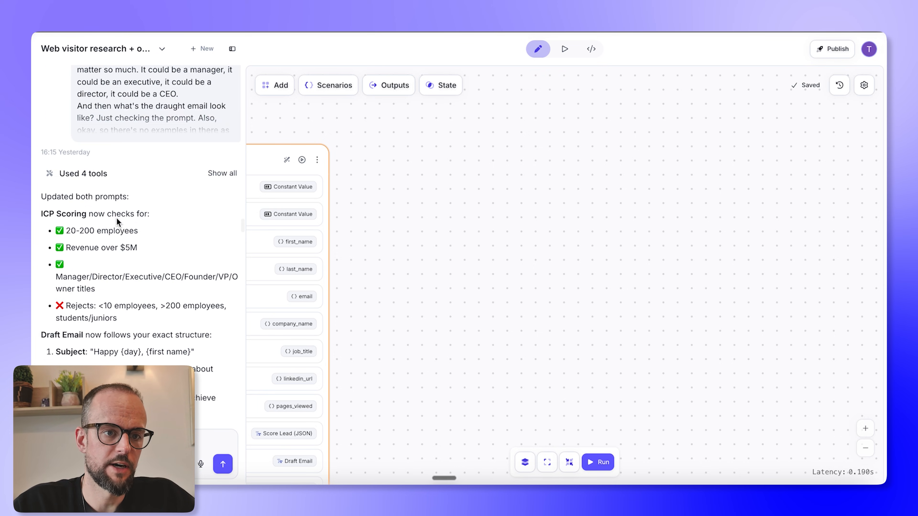
pyautogui.scroll(5, 130, 201)
pyautogui.scroll(-2, 142, 241)
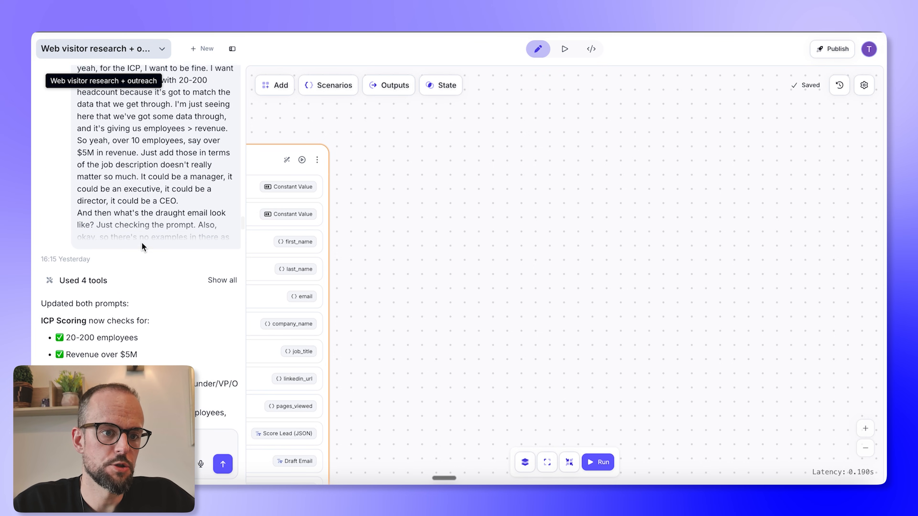
pyautogui.click(218, 277)
pyautogui.scroll(-5, 124, 264)
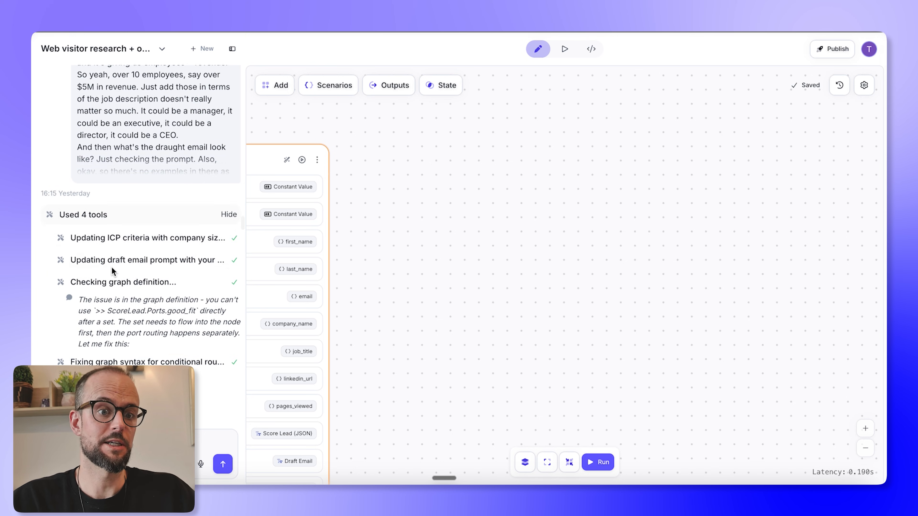
pyautogui.scroll(-8, 124, 264)
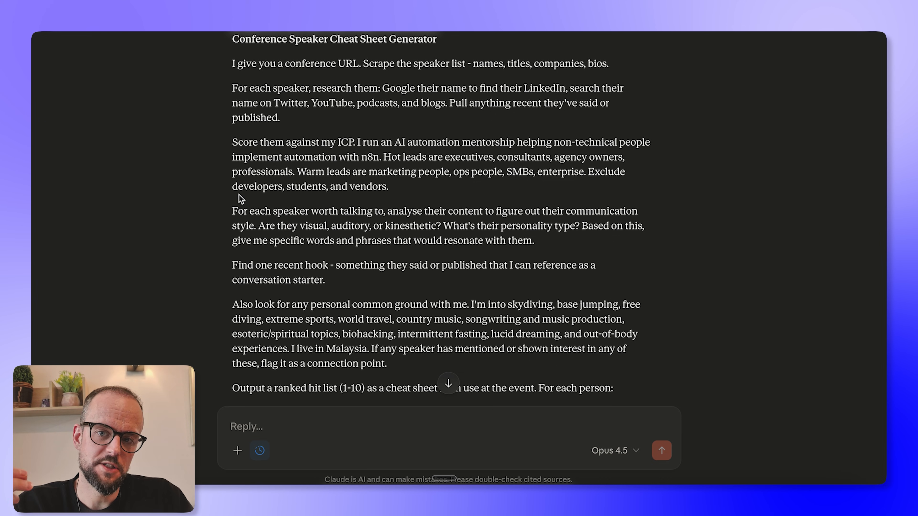
# Step: Copy the Conference Speaker Cheat Sheet Generator prompt body from the Claude chat, from the conference URL line through "Skip anyone below a 6."
pyautogui.scroll(-2, 232, 205)
pyautogui.scroll(-5, 225, 205)
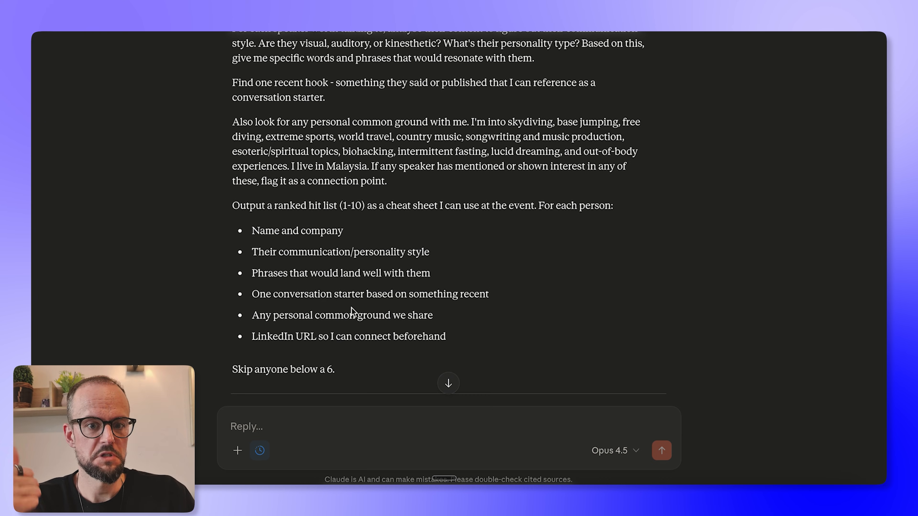
pyautogui.scroll(8, 220, 267)
pyautogui.moveTo(362, 371); pyautogui.dragTo(205, 146)
pyautogui.scroll(-2, 217, 270)
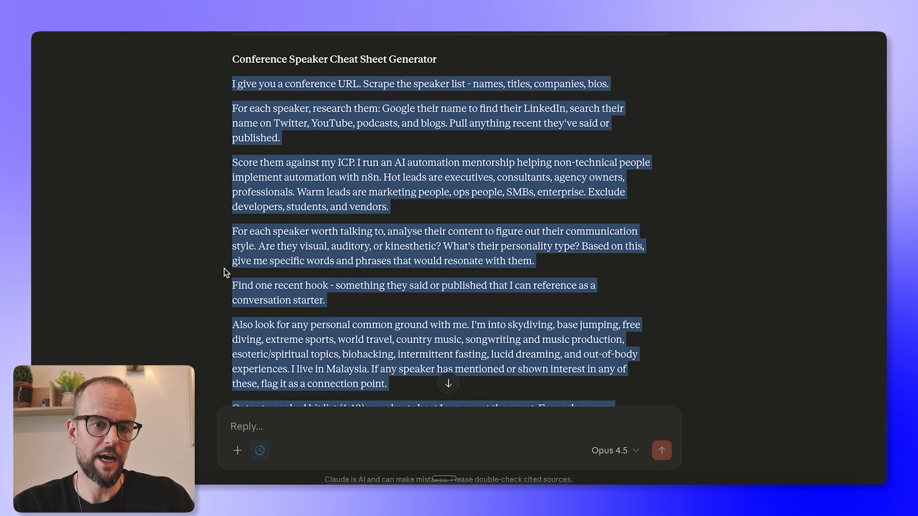
# Step: Switch to Vellum in Brave Browser, create a new workflow and submit the copied conference speaker prompt to the assistant
pyautogui.click(253, 504)
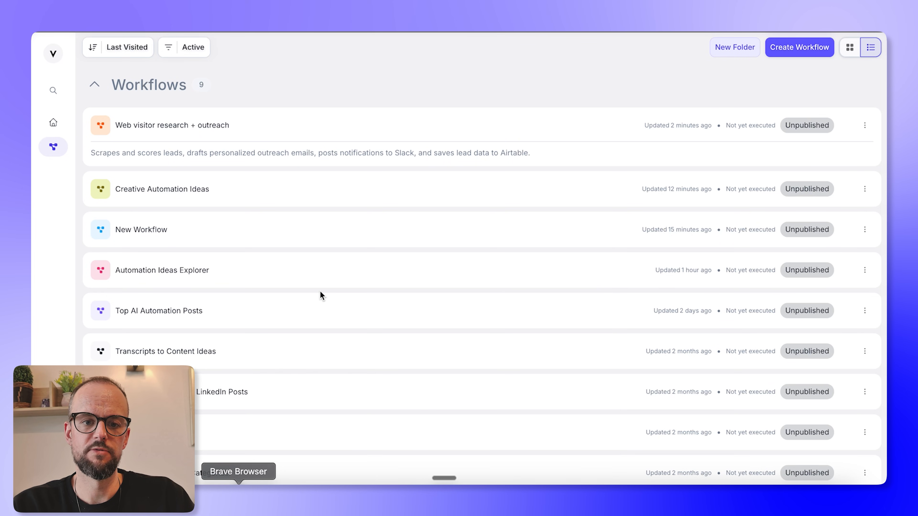
pyautogui.click(797, 52)
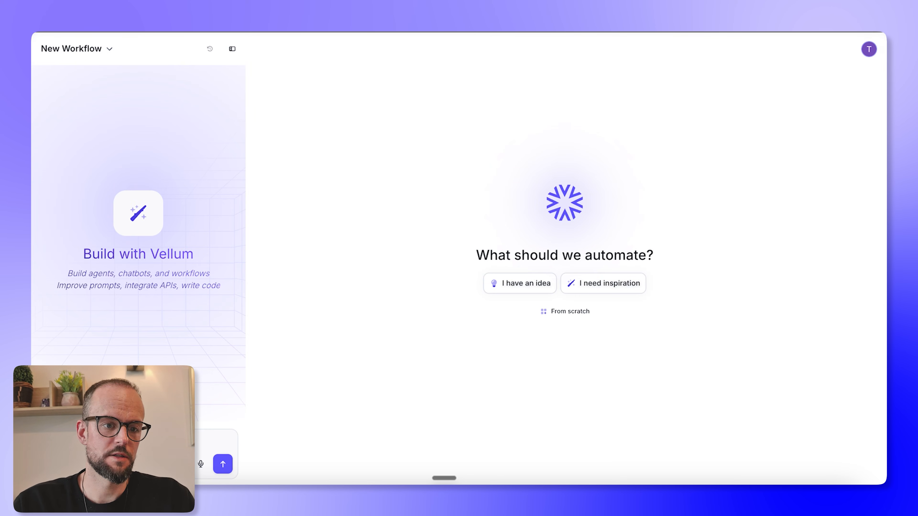
pyautogui.hotkey('ctrl', 'v')
pyautogui.press('Return')
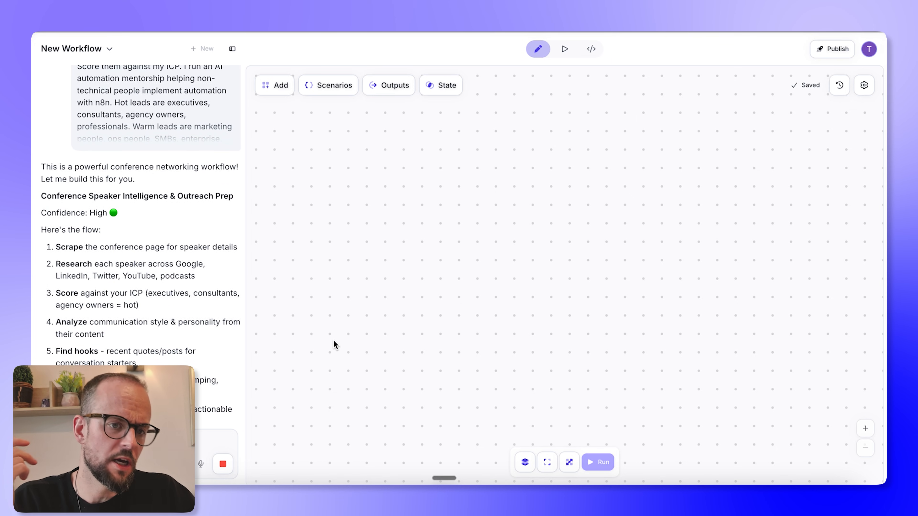
# Step: Read the assistant's proposed build flow and its completed workflow summary, including the analysis criteria, two outputs and testing instructions
pyautogui.scroll(-6, 155, 265)
pyautogui.scroll(2, 153, 264)
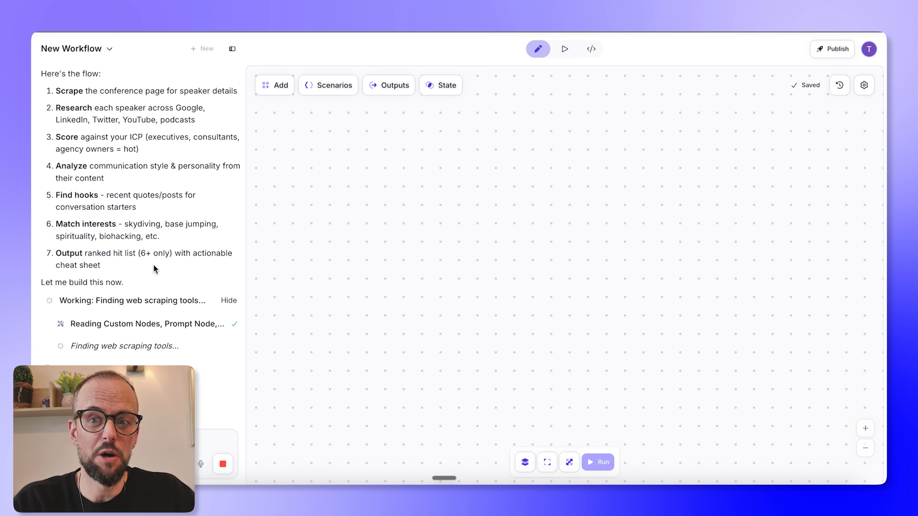
pyautogui.scroll(1, 151, 267)
pyautogui.scroll(-1, 148, 269)
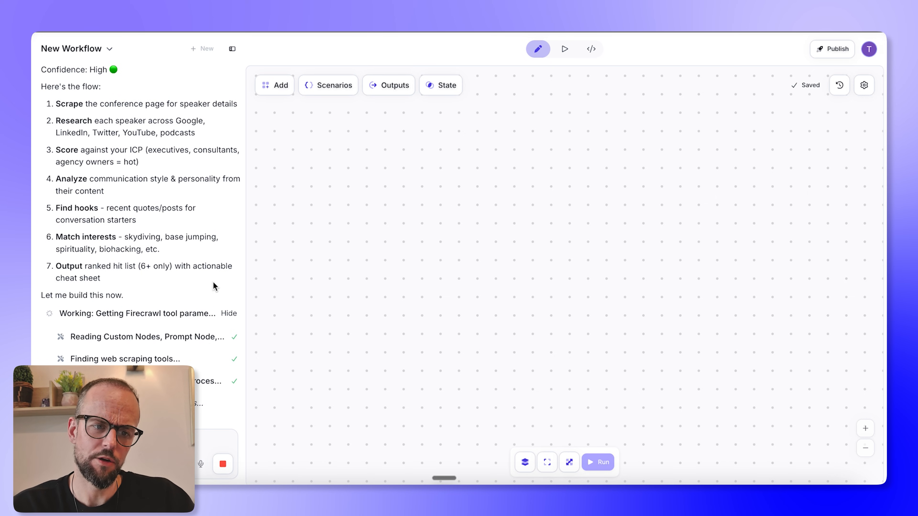
pyautogui.scroll(-1, 214, 291)
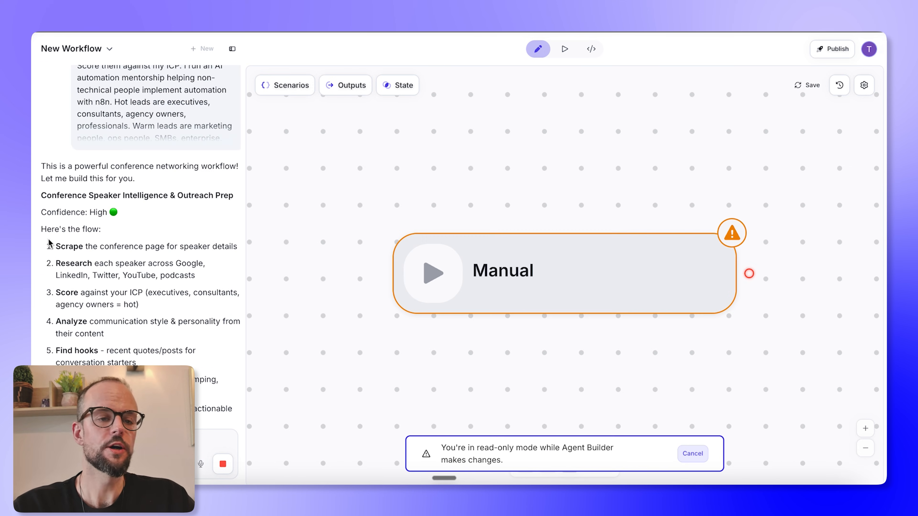
pyautogui.scroll(-1, 62, 192)
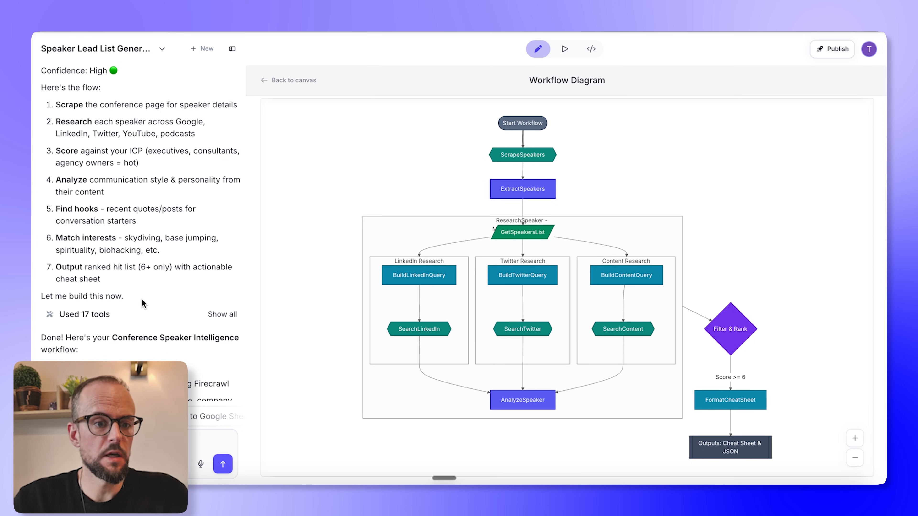
pyautogui.scroll(-3, 144, 299)
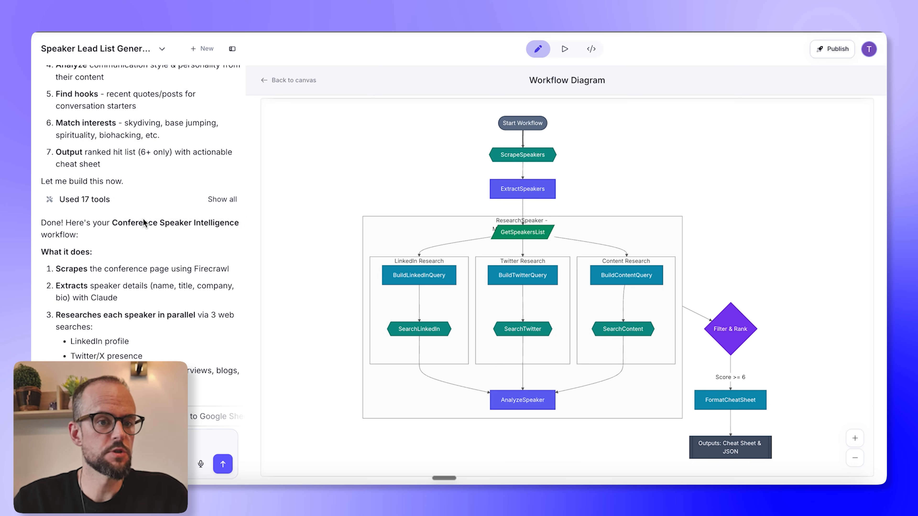
pyautogui.scroll(-3, 166, 264)
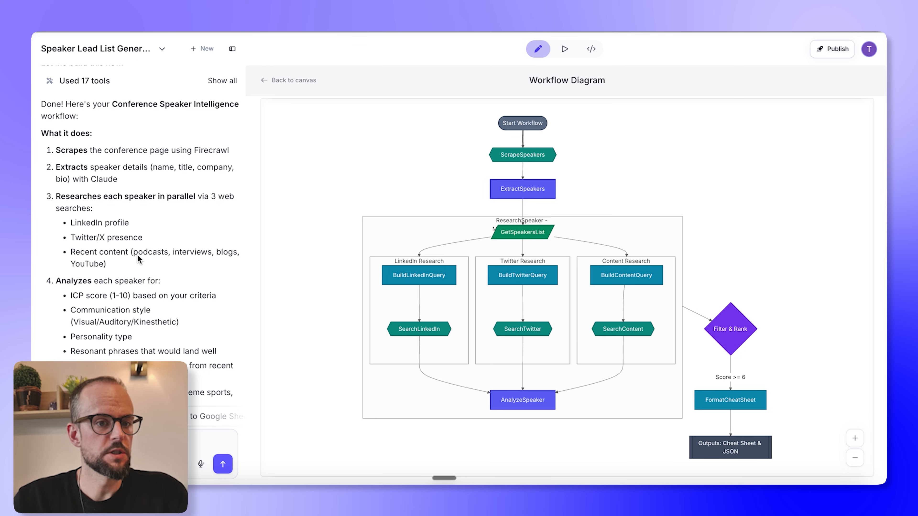
pyautogui.scroll(-2, 155, 255)
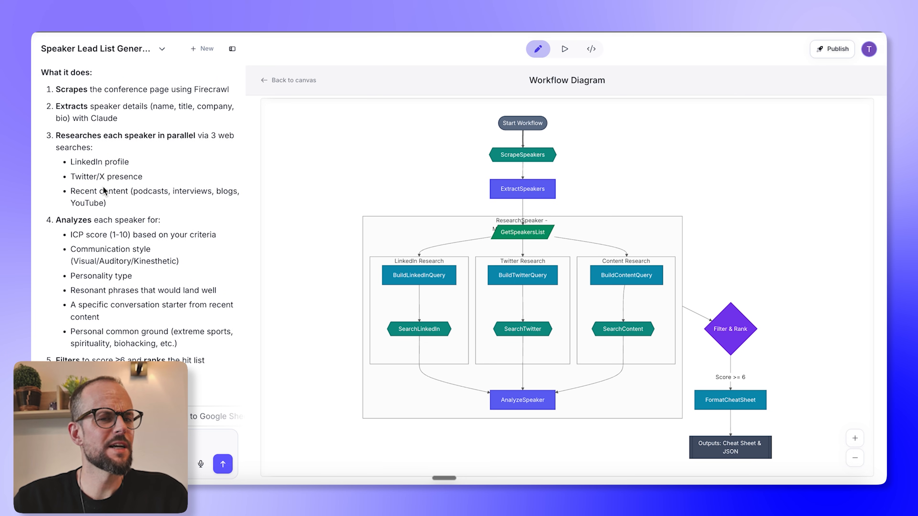
pyautogui.scroll(-2, 104, 191)
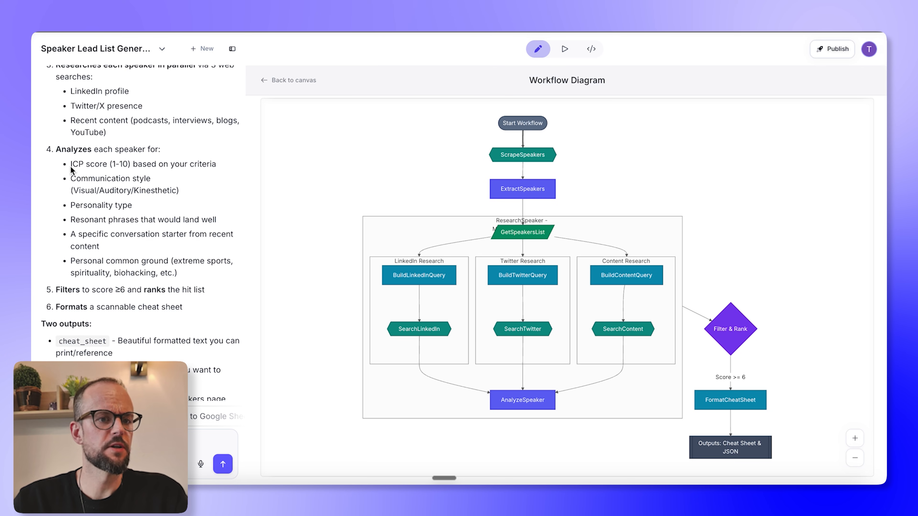
pyautogui.scroll(-2, 146, 180)
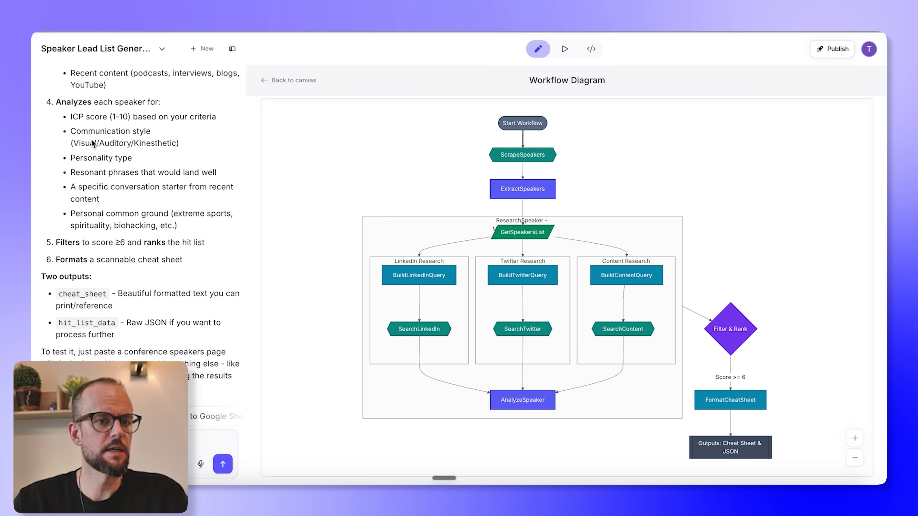
pyautogui.scroll(-3, 111, 194)
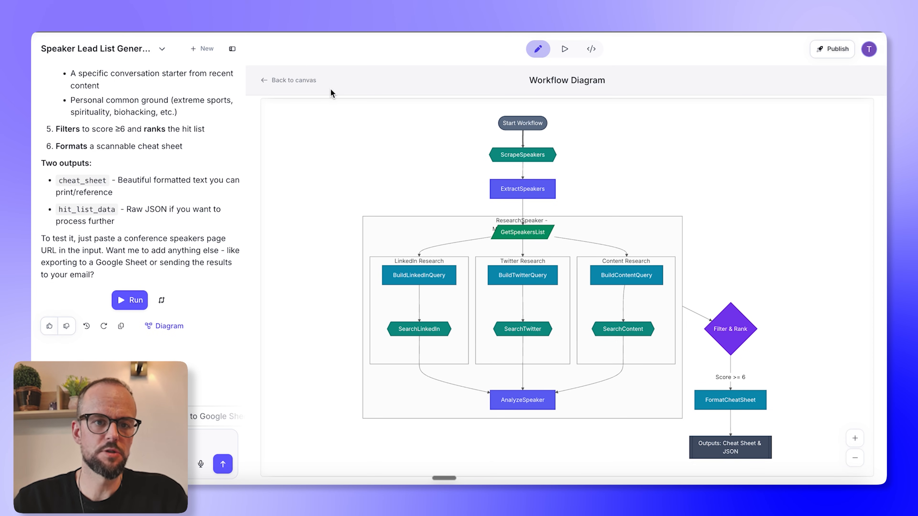
# Step: Leave the workflow diagram for the canvas and fit the entire speaker workflow into view
pyautogui.click(286, 81)
pyautogui.scroll(-2, 510, 402)
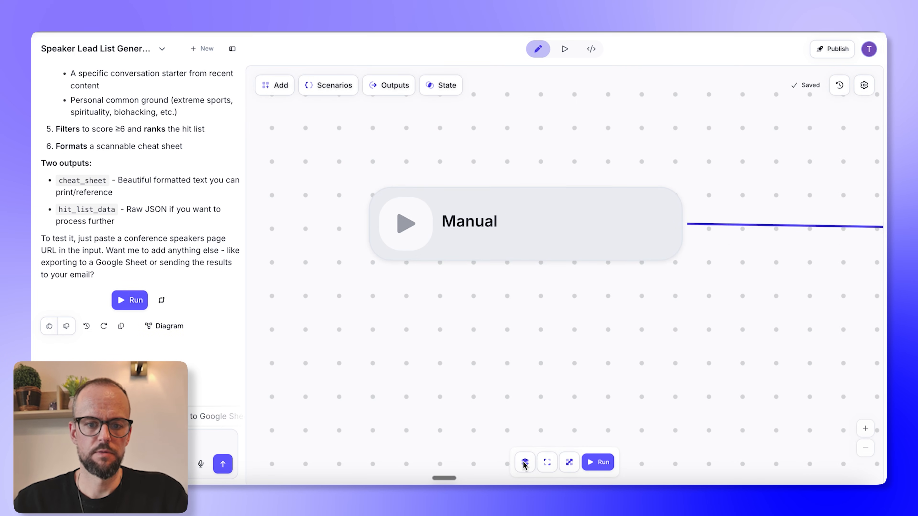
pyautogui.click(525, 465)
pyautogui.click(548, 463)
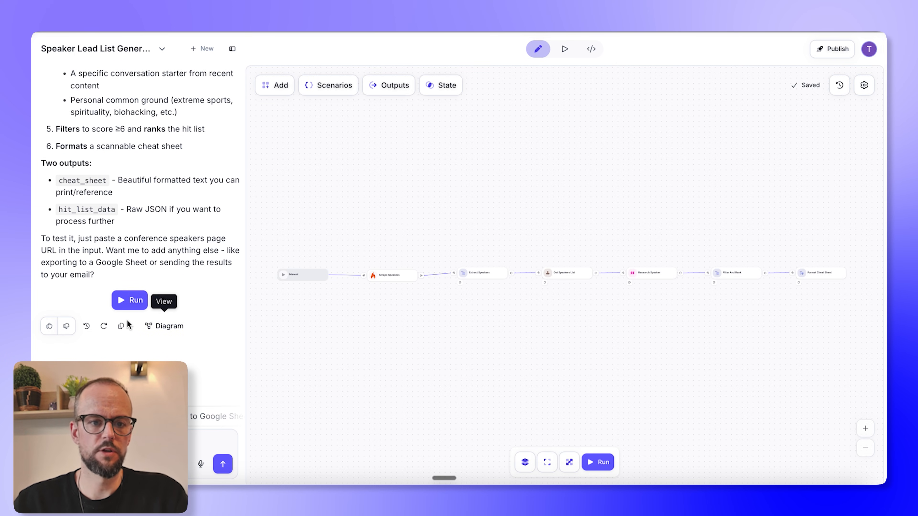
# Step: Run the workflow and start Autofix for the Scrape Speakers error, allowing that integration without mocking it
pyautogui.click(129, 300)
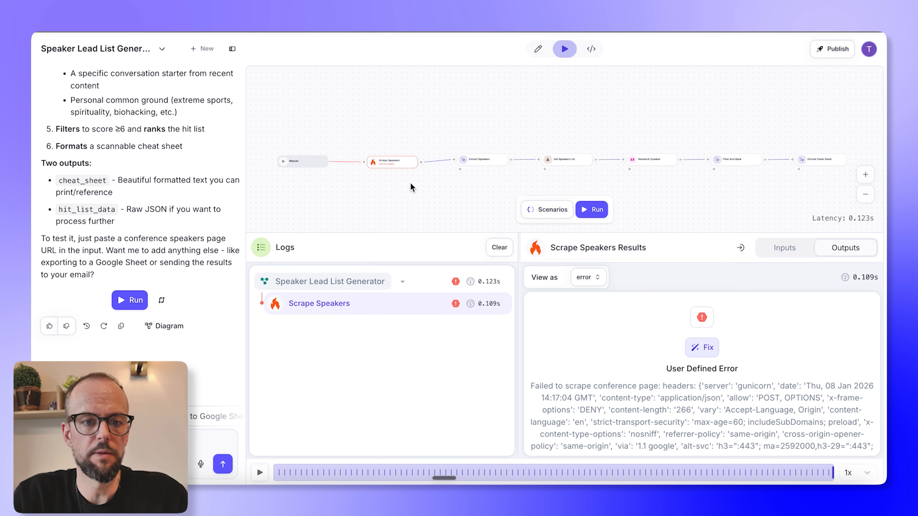
pyautogui.click(705, 349)
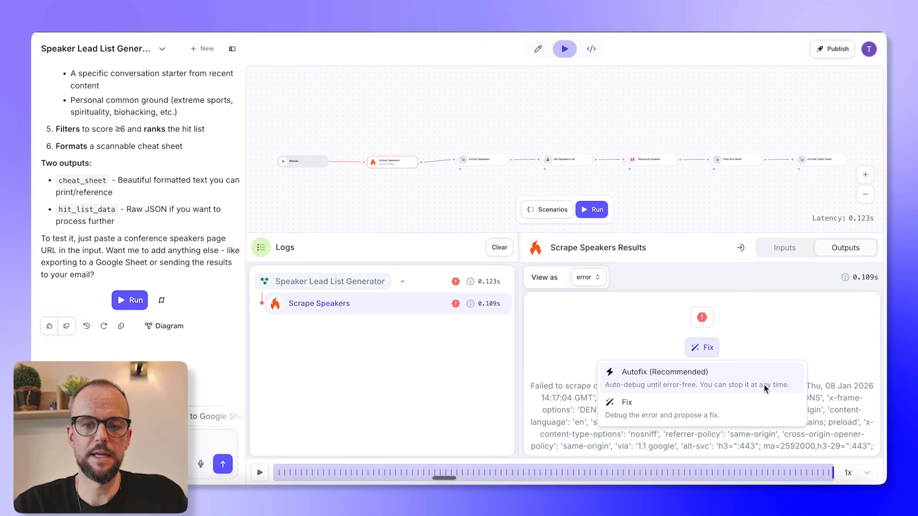
pyautogui.click(661, 376)
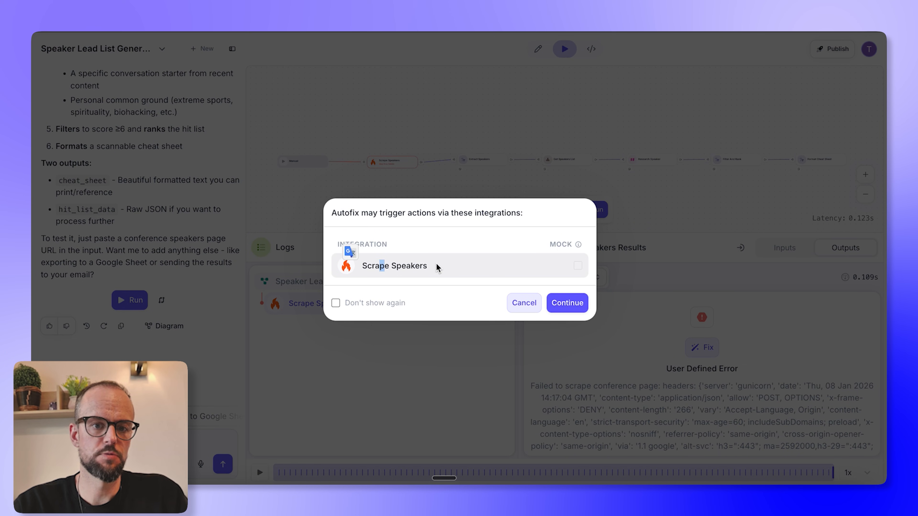
pyautogui.click(567, 303)
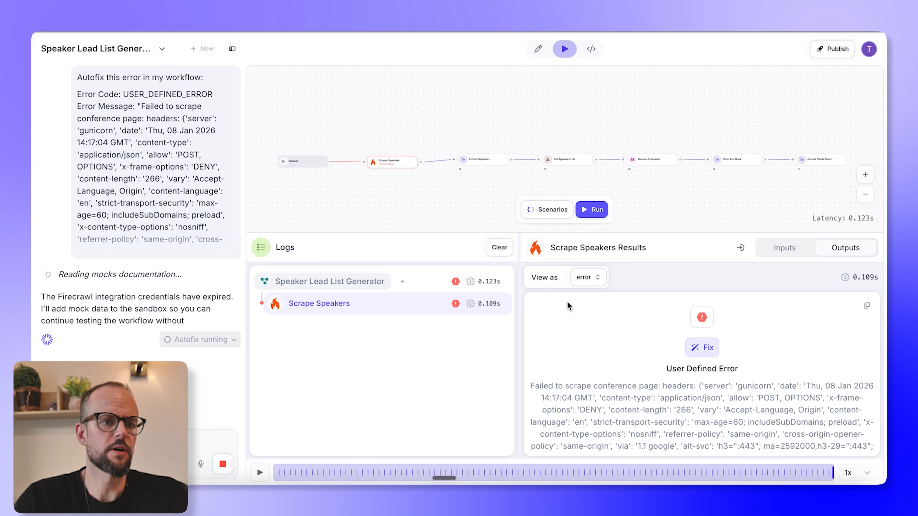
pyautogui.scroll(-1, 127, 308)
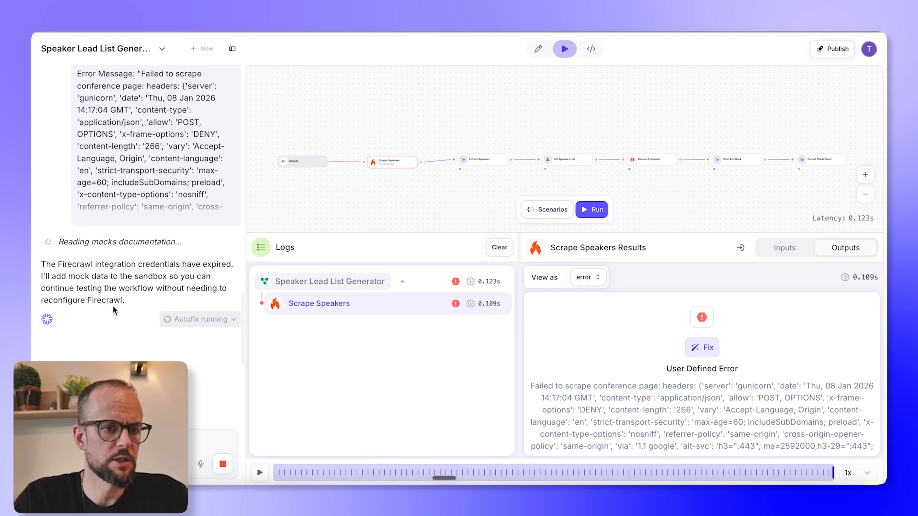
pyautogui.scroll(-1, 113, 307)
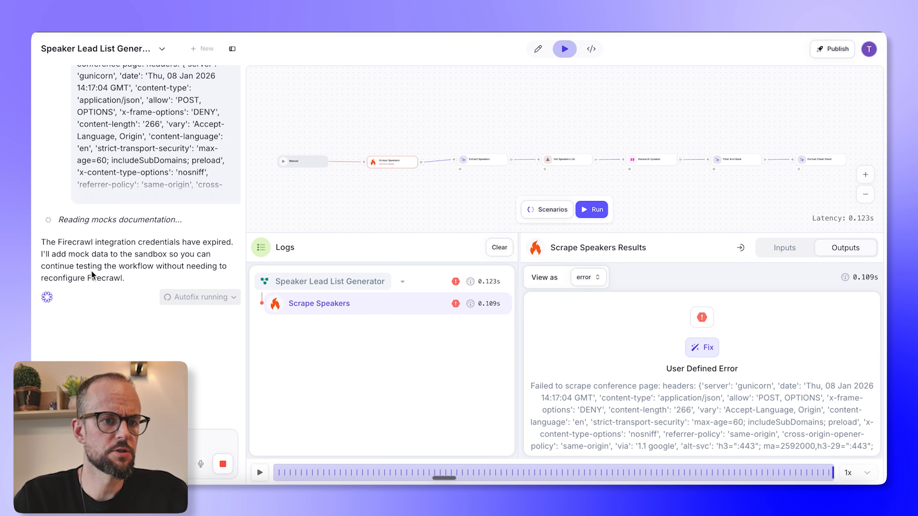
pyautogui.scroll(-1, 130, 275)
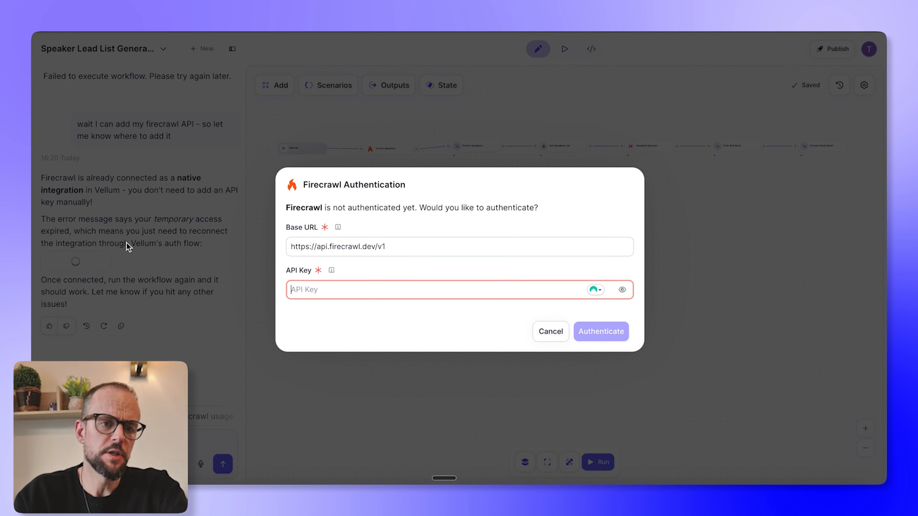
pyautogui.hotkey('ctrl', 'v')
pyautogui.click(607, 332)
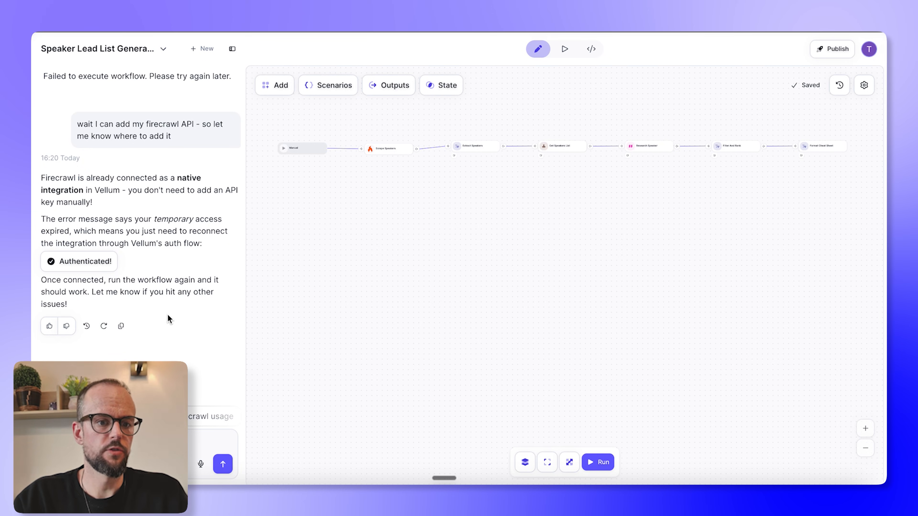
# Step: Run the workflow again and inspect the Speaker Lead List Generator log entry and its error result
pyautogui.click(597, 462)
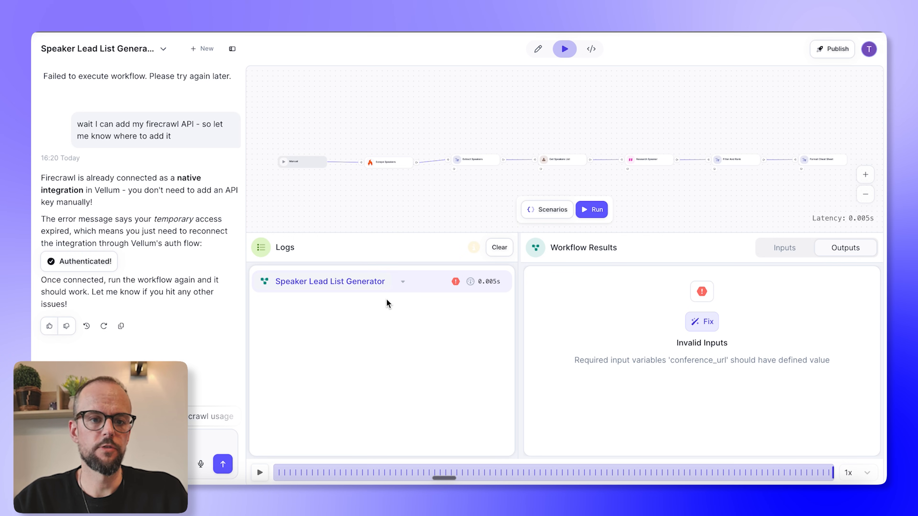
pyautogui.click(356, 287)
pyautogui.click(403, 284)
pyautogui.moveTo(698, 323)
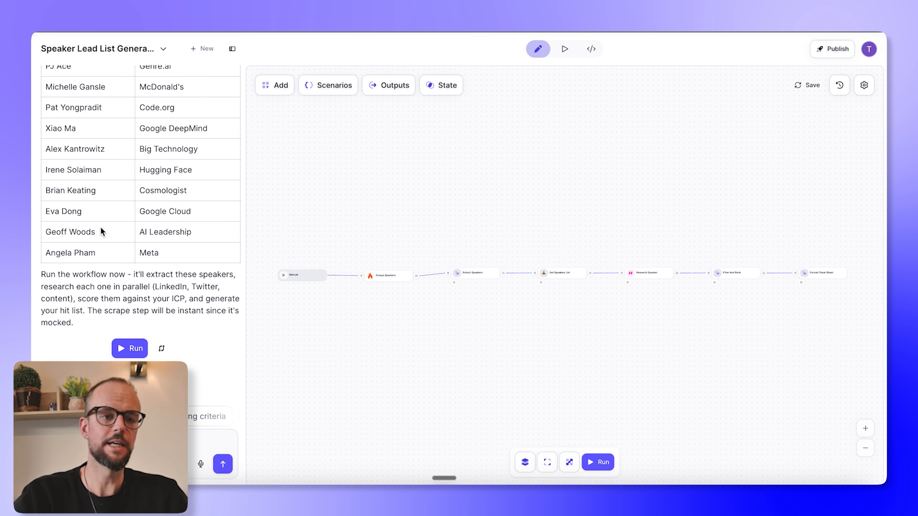
# Step: Run the workflow with the sandbox conference data and ask the assistant to fix the missing conference_url input
pyautogui.scroll(5, 146, 203)
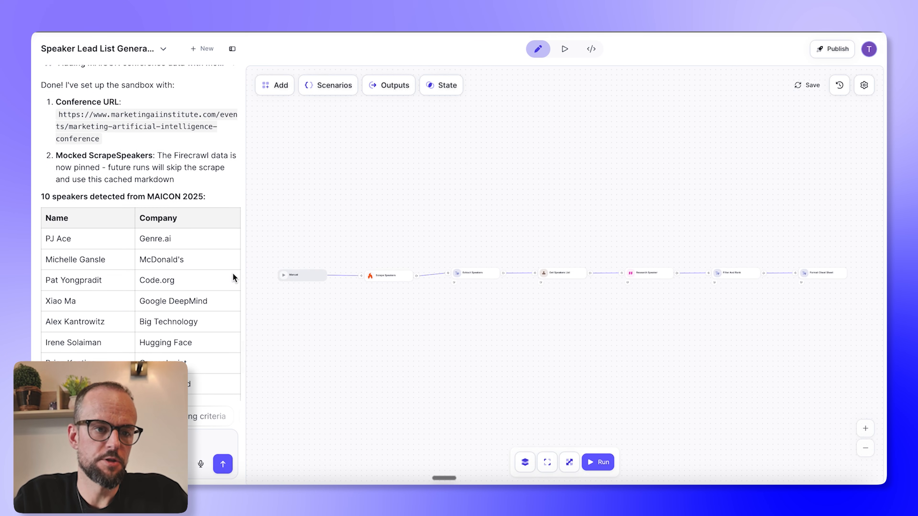
pyautogui.scroll(-2, 84, 225)
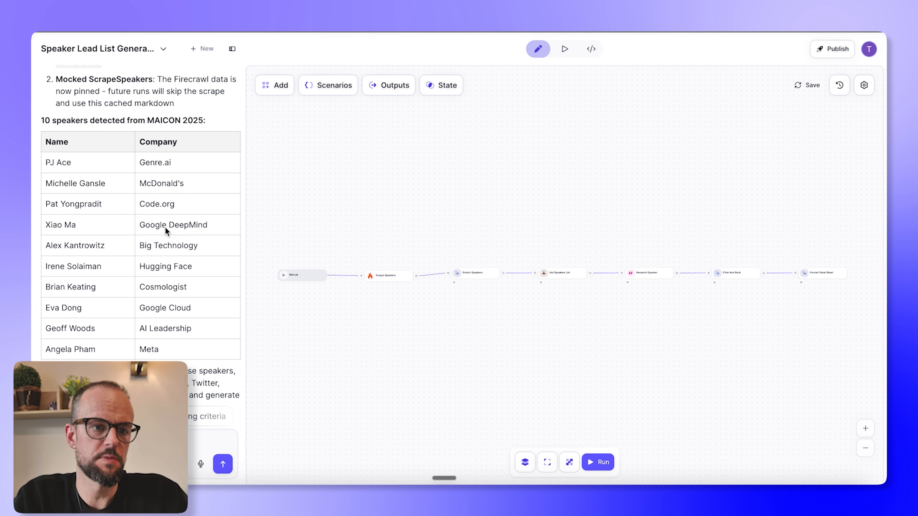
pyautogui.scroll(-2, 165, 228)
pyautogui.scroll(-2, 89, 261)
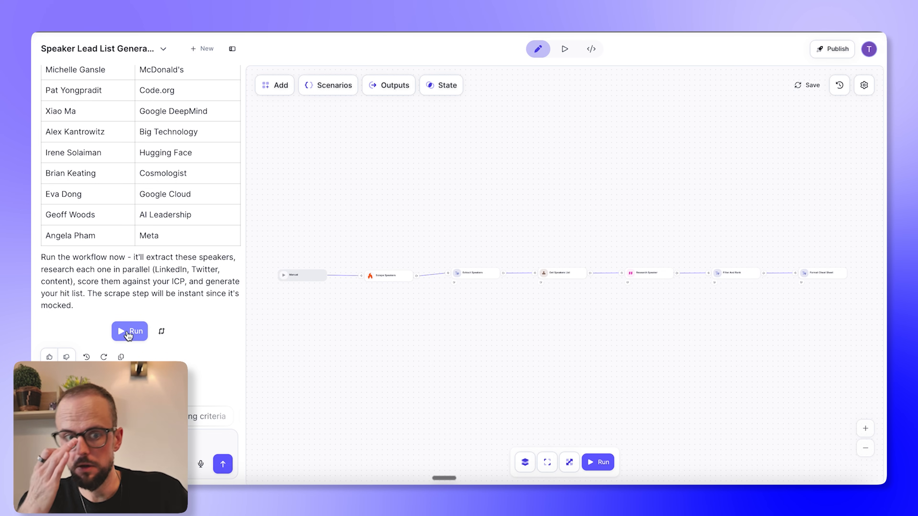
pyautogui.click(587, 461)
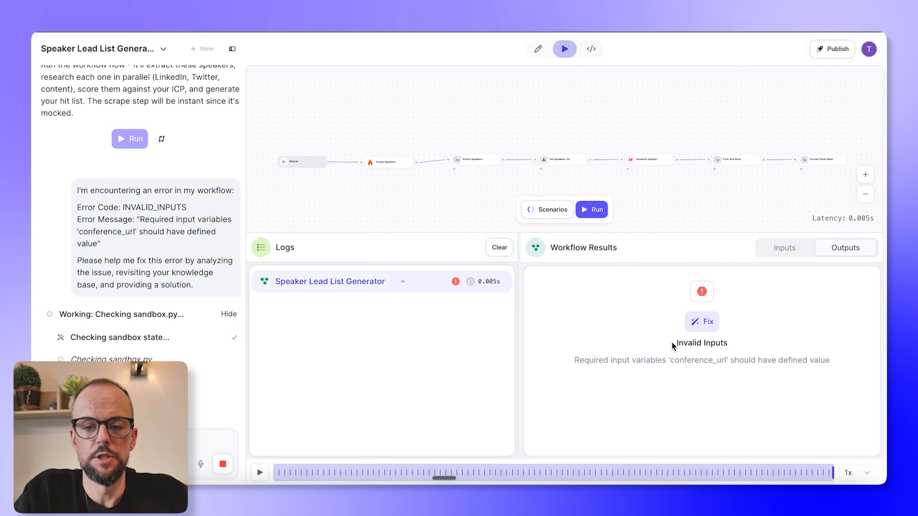
pyautogui.click(702, 325)
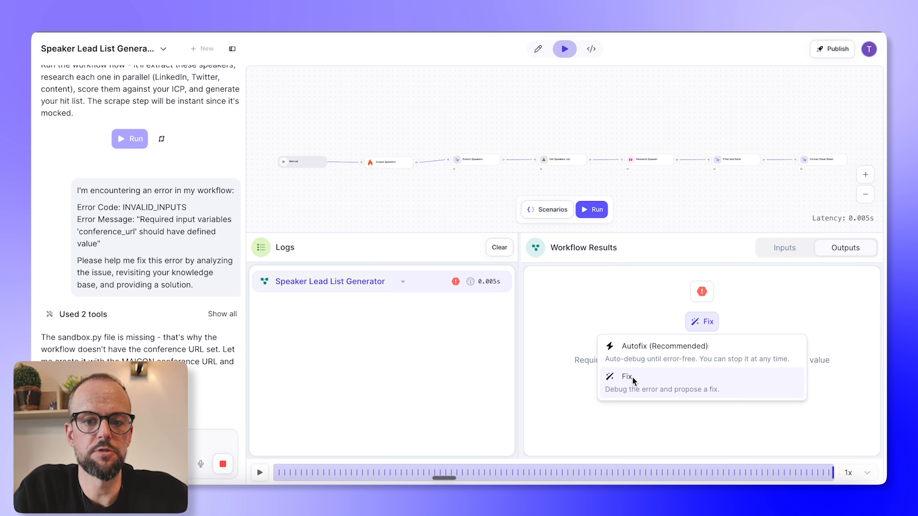
pyautogui.click(572, 319)
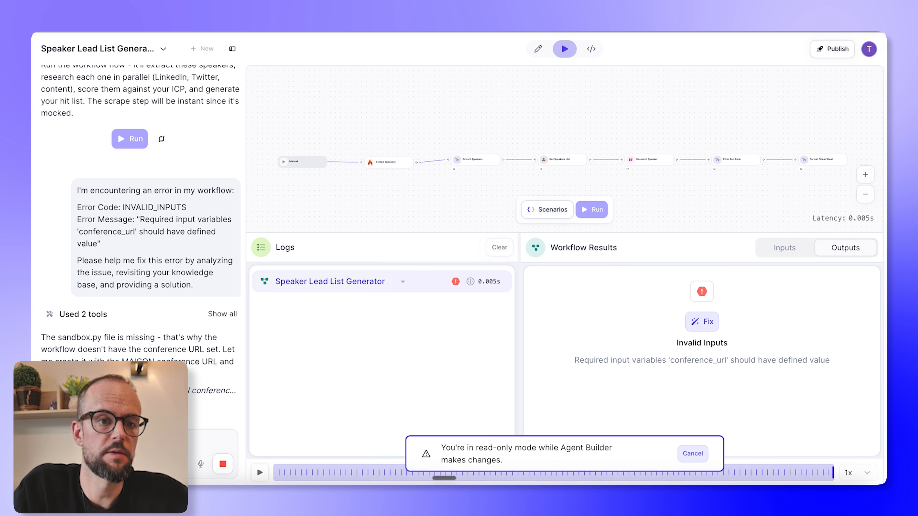
# Step: Review the error request sent to the assistant and read its explanation and planned sandbox.py fix
pyautogui.tripleClick(78, 191)
pyautogui.moveTo(203, 290); pyautogui.dragTo(78, 190)
pyautogui.click(79, 213)
pyautogui.scroll(-2, 137, 333)
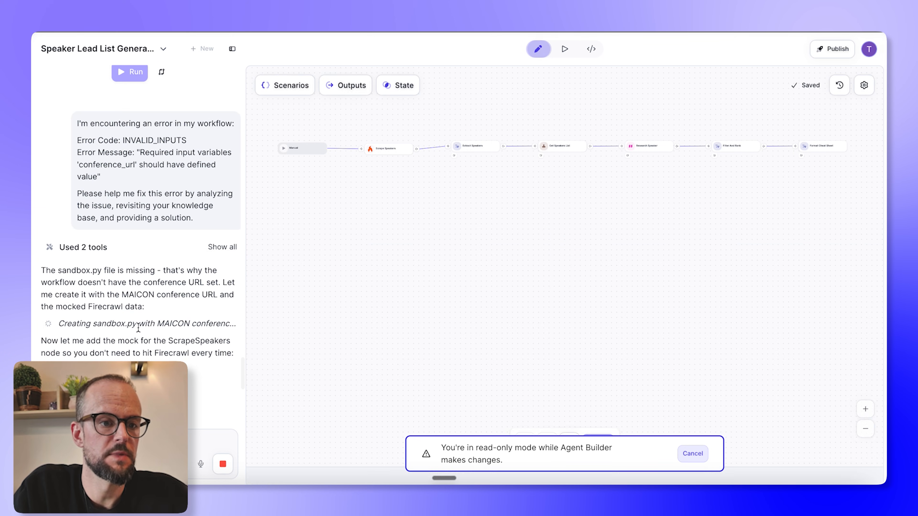
pyautogui.scroll(1, 148, 293)
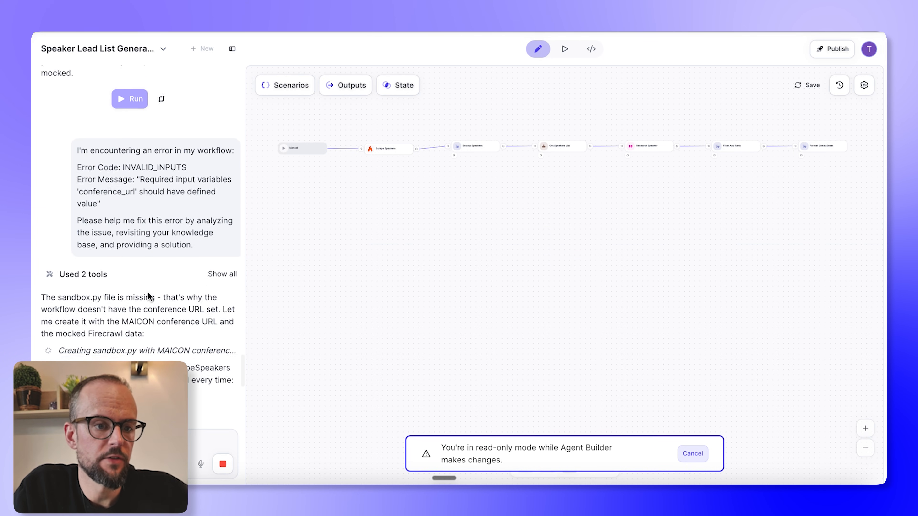
# Step: Review the assistant's sandbox.py fix and examine the workflow's node chain from the Manual trigger through Filter And Rank
pyautogui.scroll(-3, 150, 293)
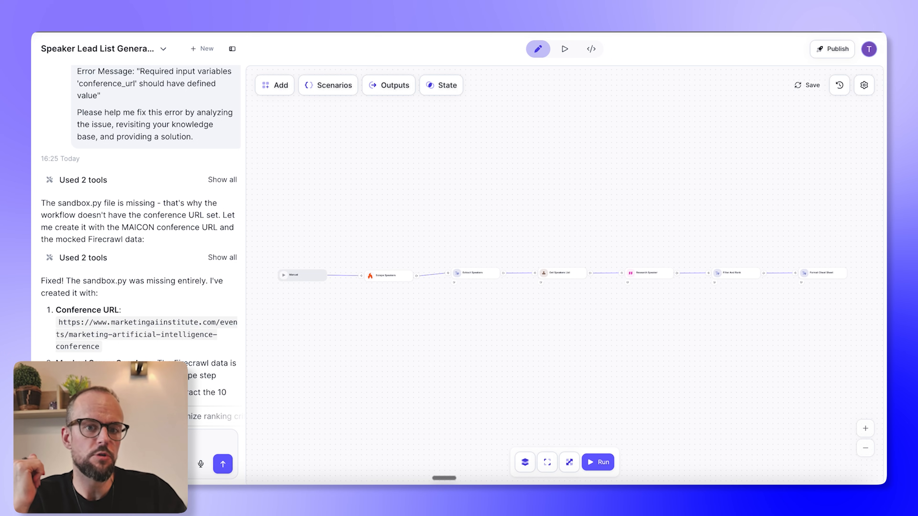
pyautogui.hscroll(1, 550, 320)
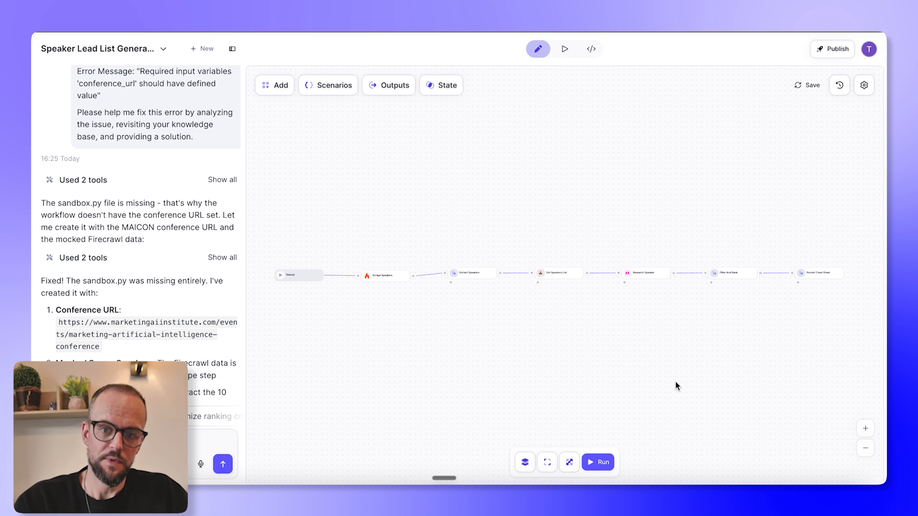
pyautogui.scroll(3, 647, 327)
pyautogui.scroll(4, 647, 326)
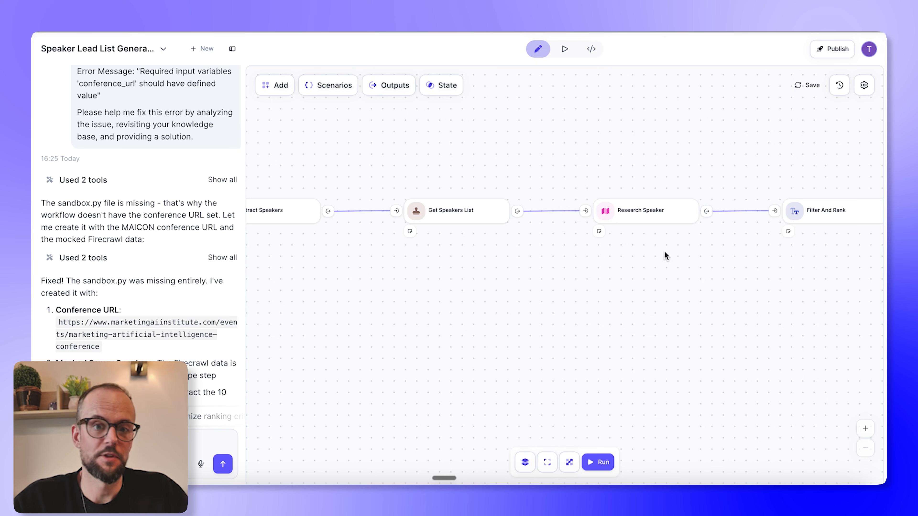
pyautogui.hscroll(-5, 546, 286)
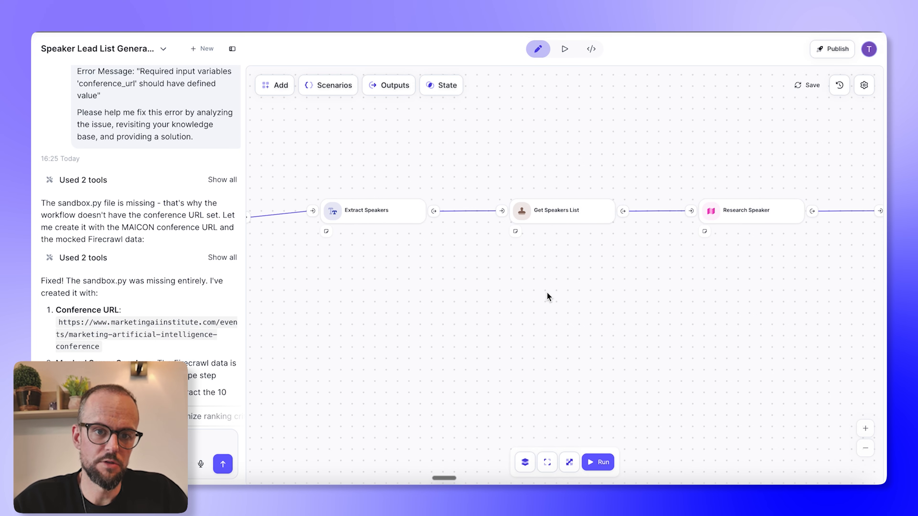
pyautogui.hscroll(-5, 544, 293)
pyautogui.hscroll(3, 541, 276)
pyautogui.hscroll(8, 662, 291)
pyautogui.scroll(2, 678, 241)
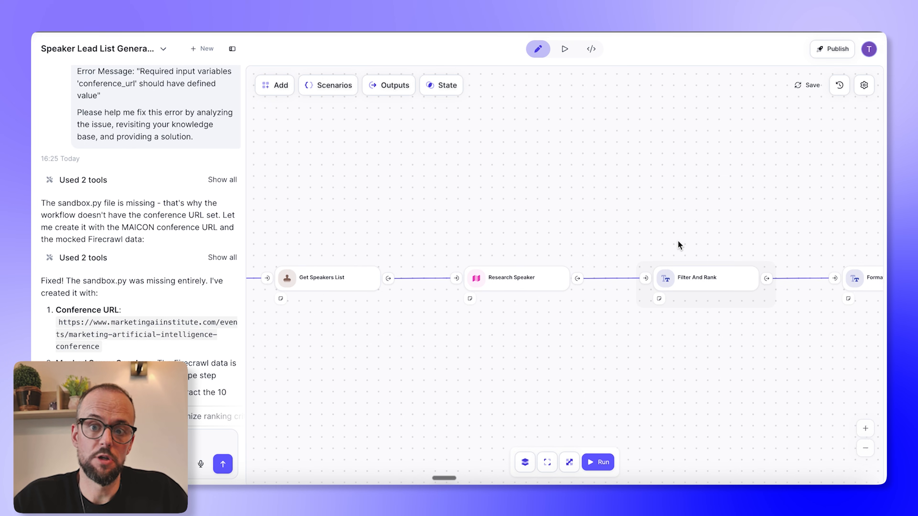
pyautogui.hscroll(-12, 593, 256)
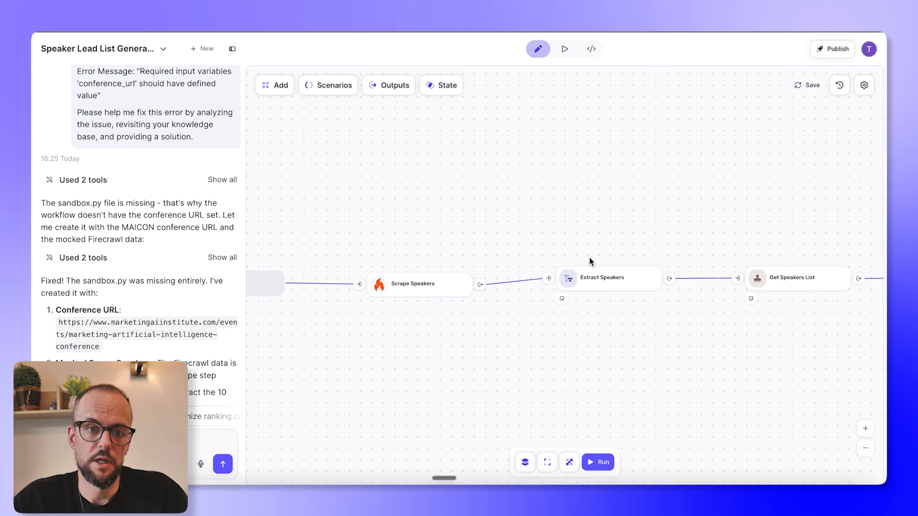
pyautogui.scroll(-2, 589, 257)
pyautogui.hscroll(-2, 590, 256)
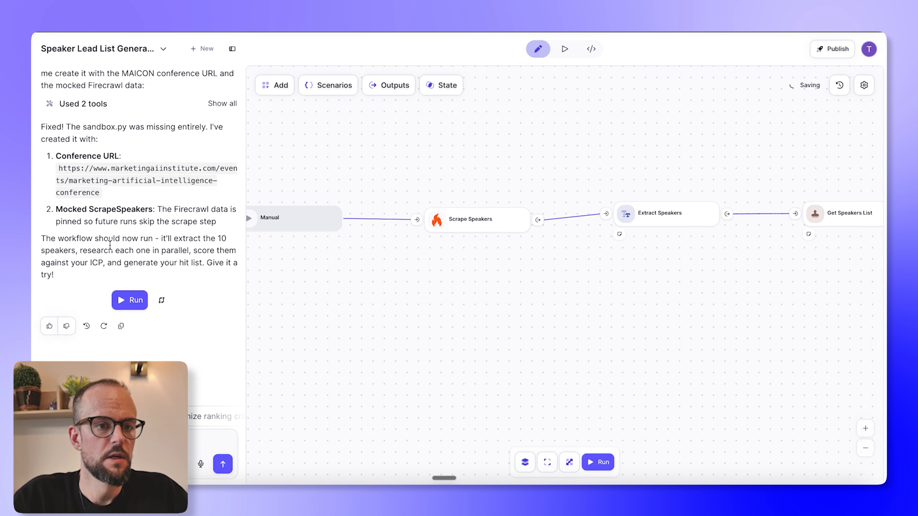
# Step: Run the workflow again and follow the assistant's autofix progress through the JSON schema simplification
pyautogui.click(600, 463)
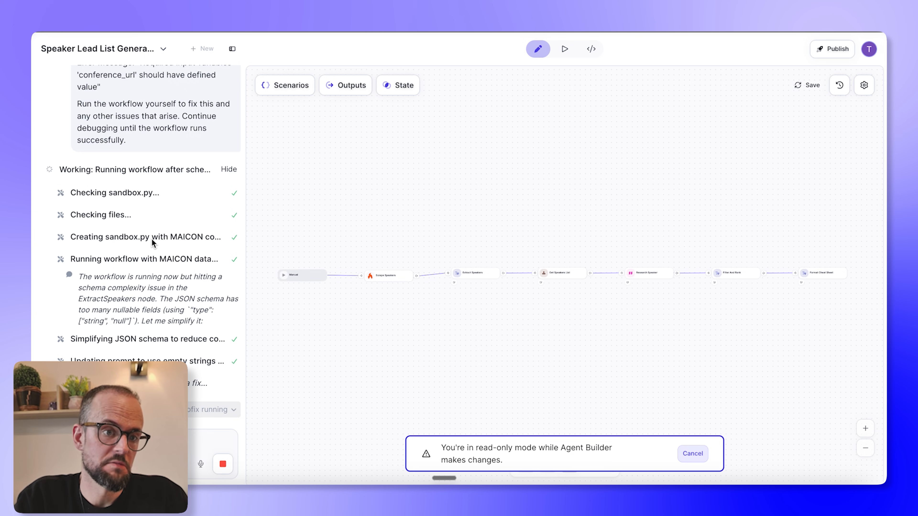
pyautogui.scroll(1, 152, 239)
pyautogui.scroll(-3, 105, 206)
pyautogui.scroll(2, 136, 232)
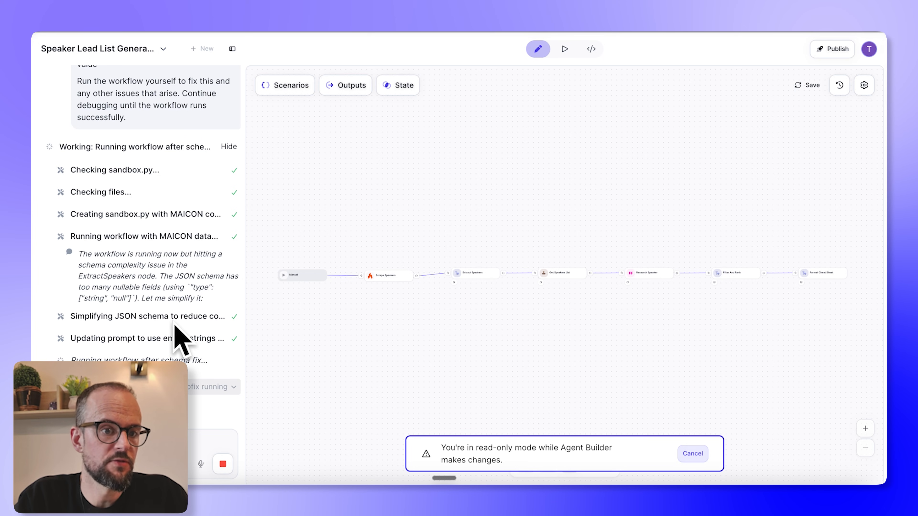
pyautogui.scroll(-2, 175, 324)
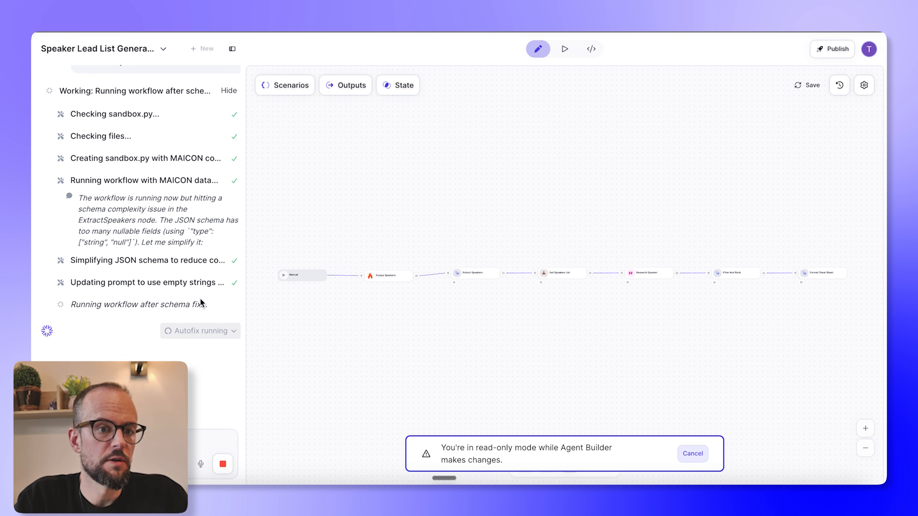
pyautogui.scroll(1, 150, 219)
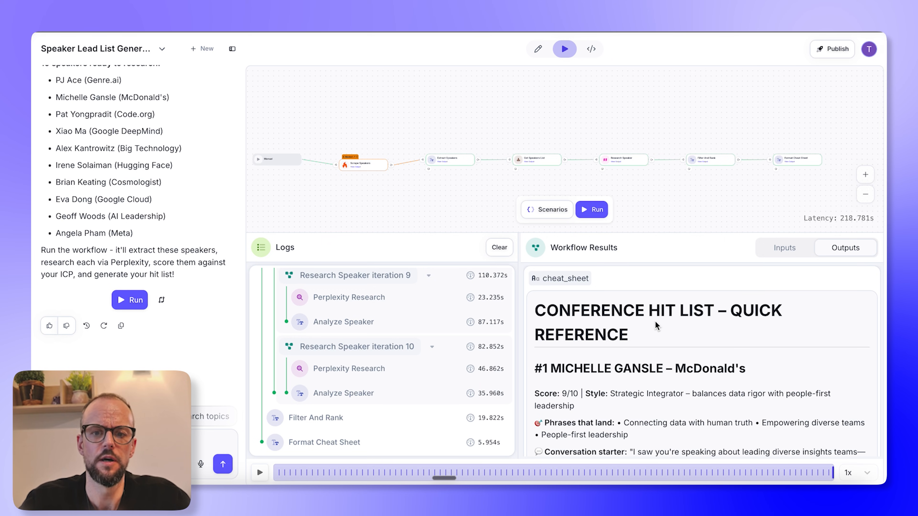
# Step: Read the top-ranked speakers' scores, phrases, conversation starters and common ground in the cheat_sheet output
pyautogui.scroll(-1, 655, 325)
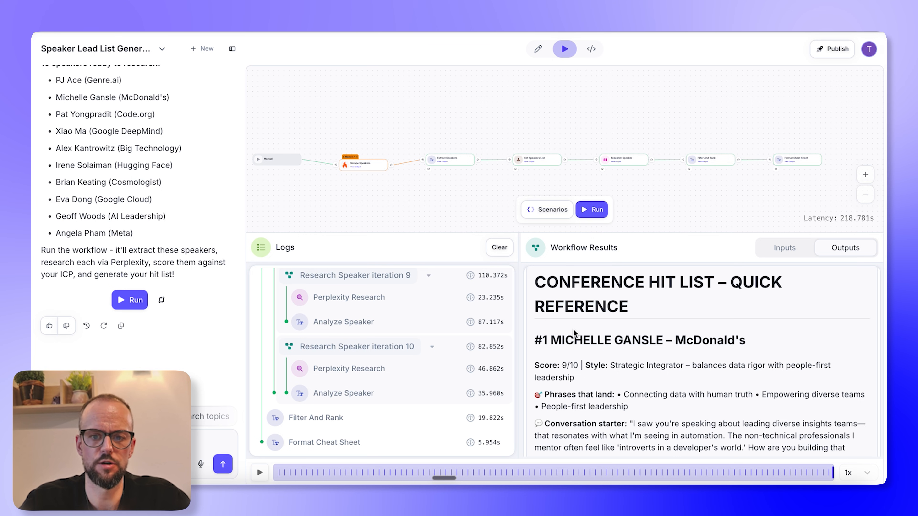
pyautogui.scroll(-2, 646, 364)
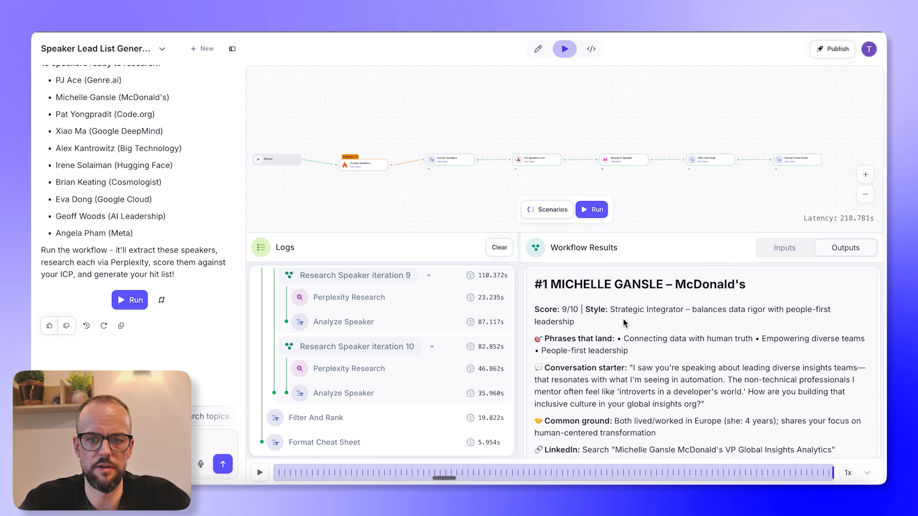
pyautogui.scroll(-1, 647, 372)
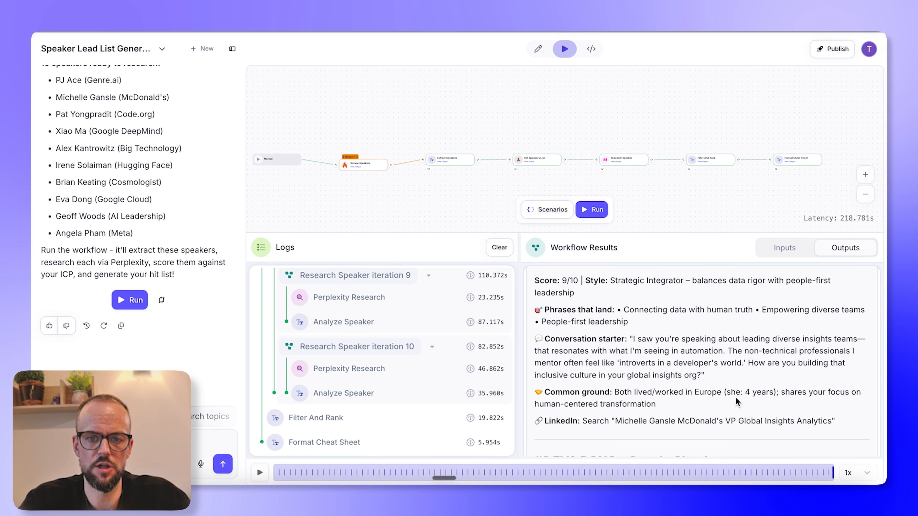
pyautogui.scroll(2, 709, 386)
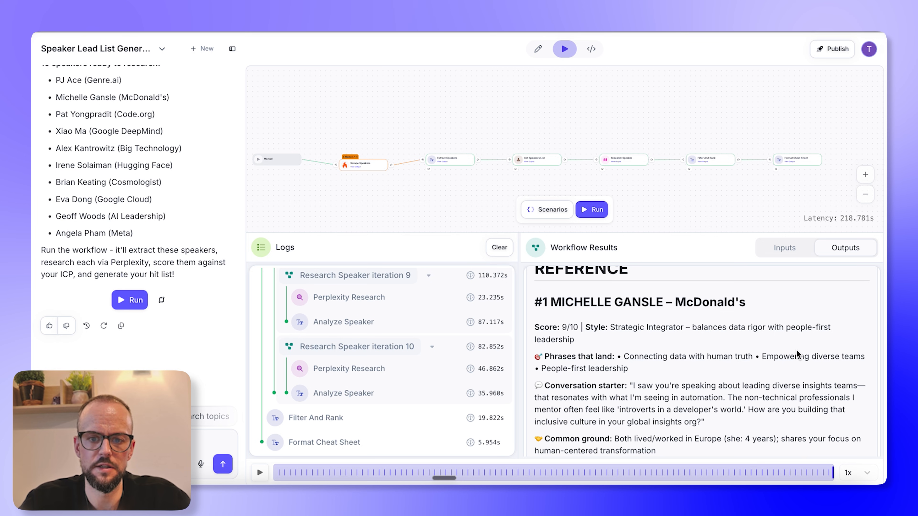
pyautogui.scroll(-10, 691, 379)
pyautogui.scroll(6, 610, 345)
pyautogui.scroll(2, 610, 349)
pyautogui.scroll(-10, 604, 359)
pyautogui.scroll(2, 590, 336)
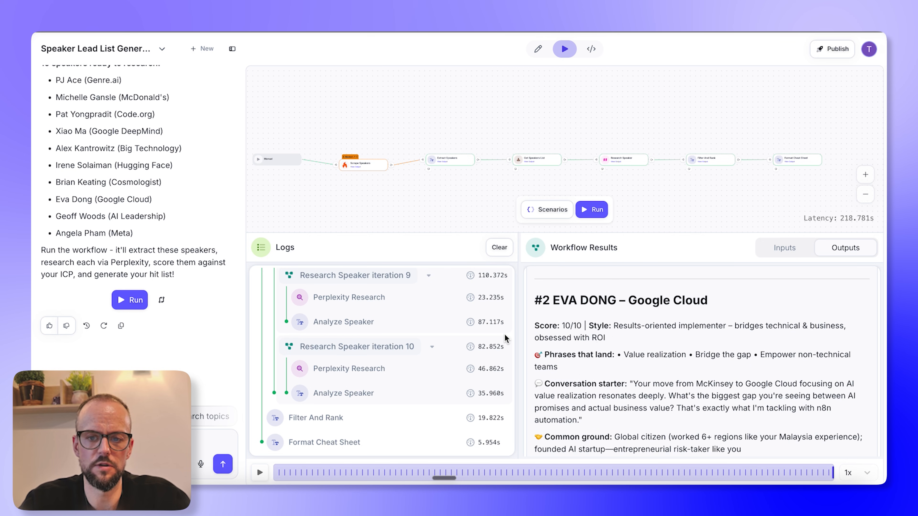
# Step: Examine the remaining speaker entries, the cheat sheet summary and the hit_list_data output
pyautogui.scroll(-5, 657, 350)
pyautogui.scroll(-4, 588, 361)
pyautogui.scroll(-5, 624, 381)
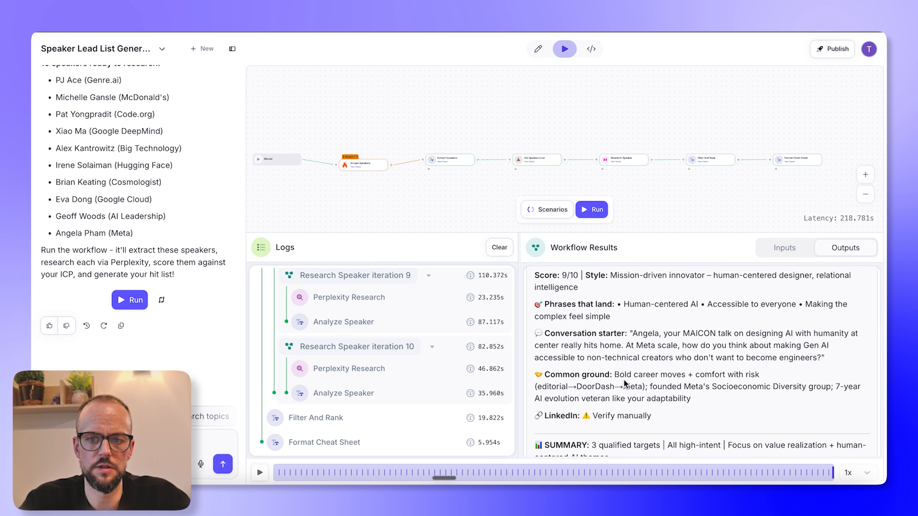
pyautogui.scroll(4, 620, 385)
pyautogui.scroll(10, 620, 384)
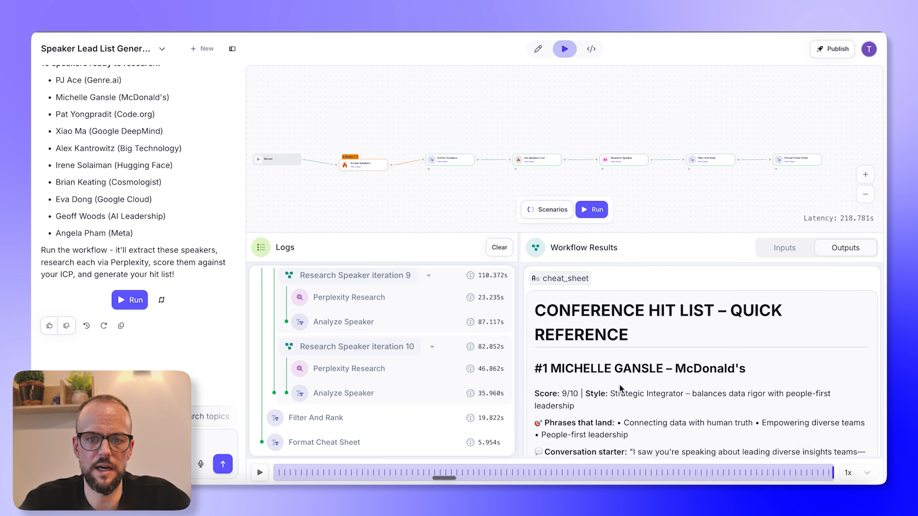
pyautogui.scroll(-10, 619, 385)
pyautogui.scroll(1, 649, 314)
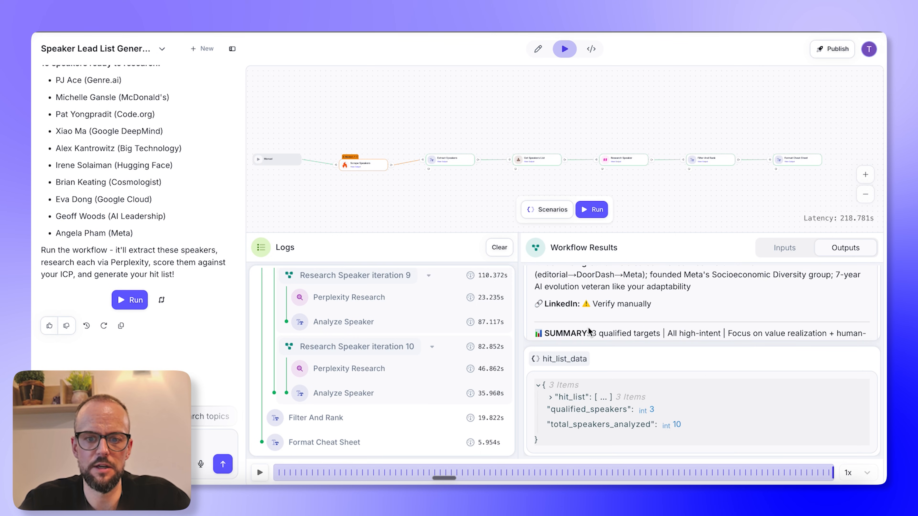
pyautogui.scroll(-1, 638, 329)
pyautogui.scroll(10, 638, 325)
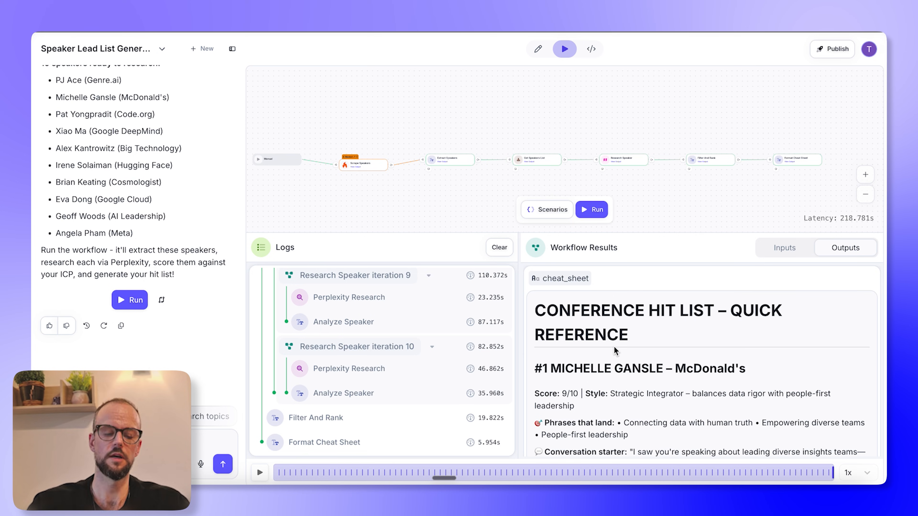
# Step: Reread the first speaker's phrases, conversation starter and LinkedIn search hint in the conference hit list
pyautogui.scroll(-2, 614, 346)
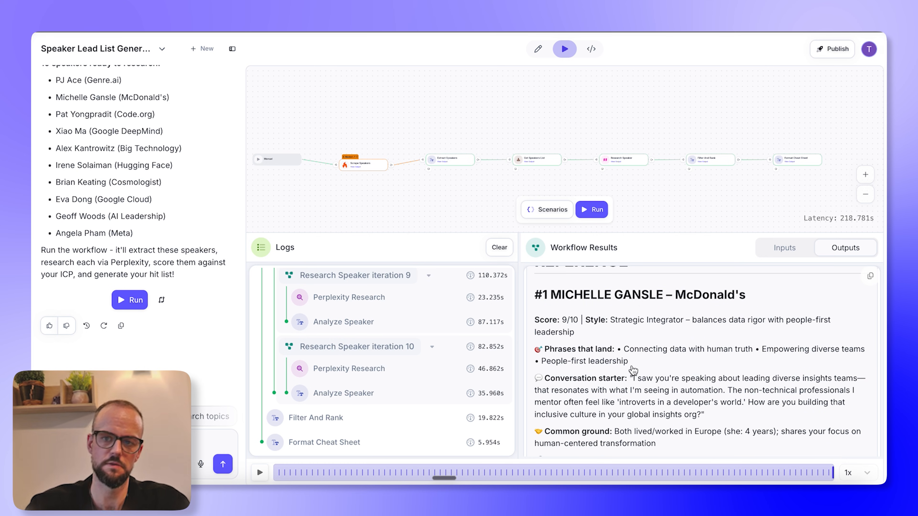
pyautogui.scroll(-1, 708, 388)
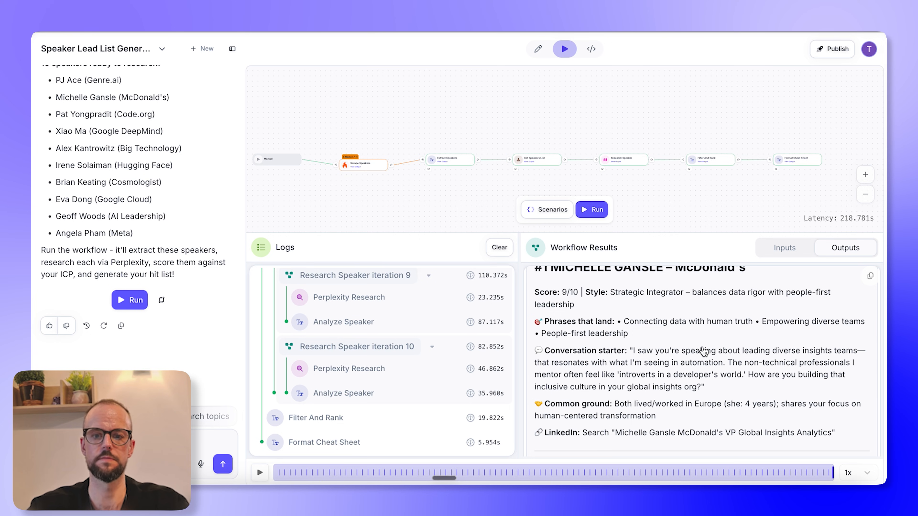
pyautogui.scroll(-4, 702, 351)
pyautogui.scroll(10, 740, 325)
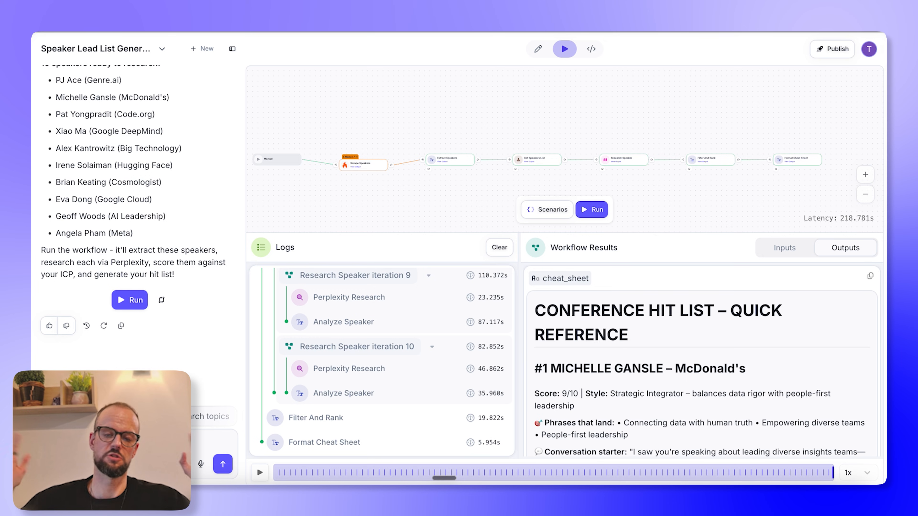
# Step: Publish the Speaker Lead List Generator workflow and open its AI app at the conference_url input
pyautogui.click(835, 47)
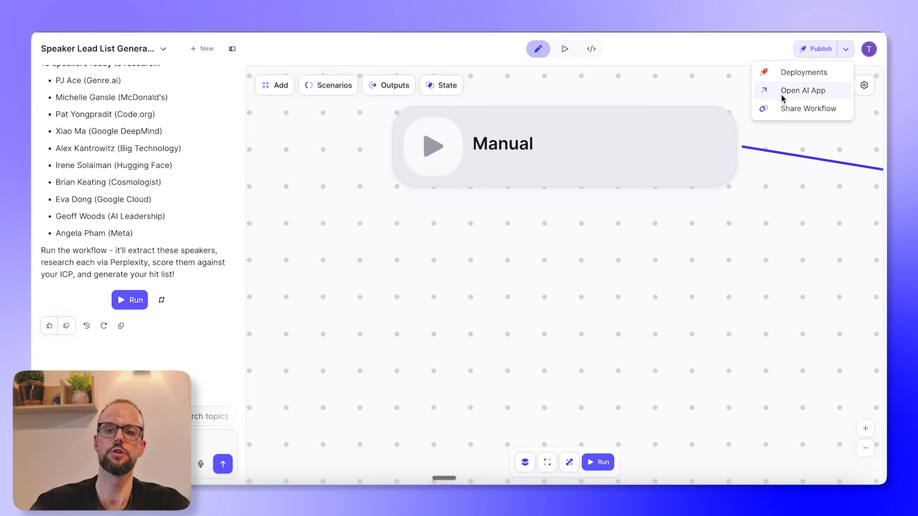
pyautogui.click(793, 91)
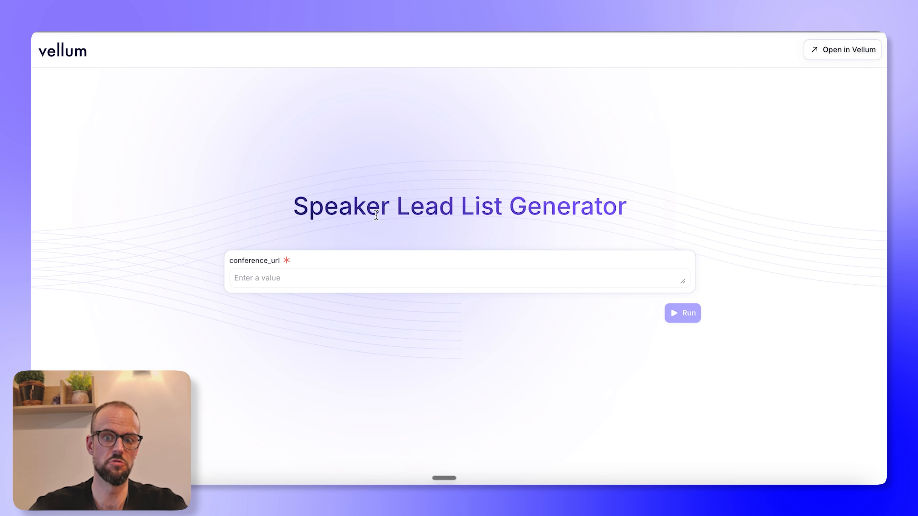
pyautogui.click(269, 278)
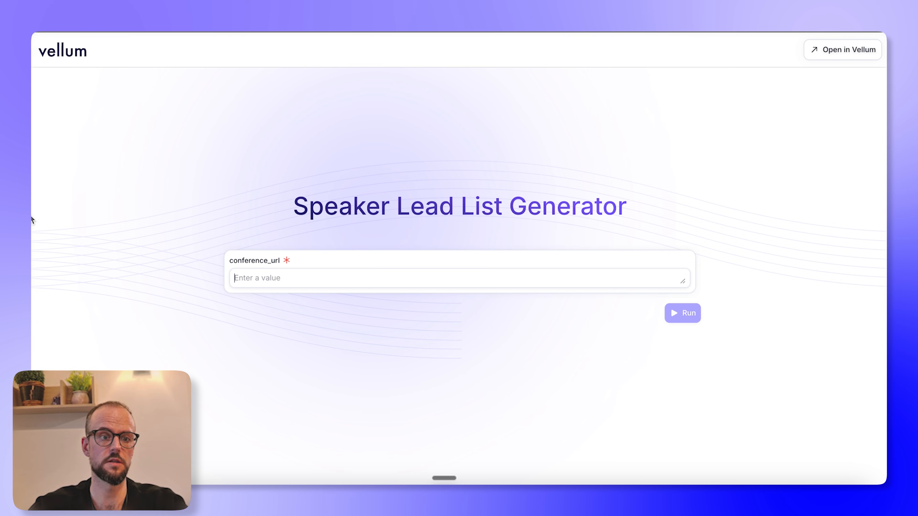
# Step: Return to the workflow editor and inspect the advanced settings for sharing a read-only version of the workflow
pyautogui.click(29, 143)
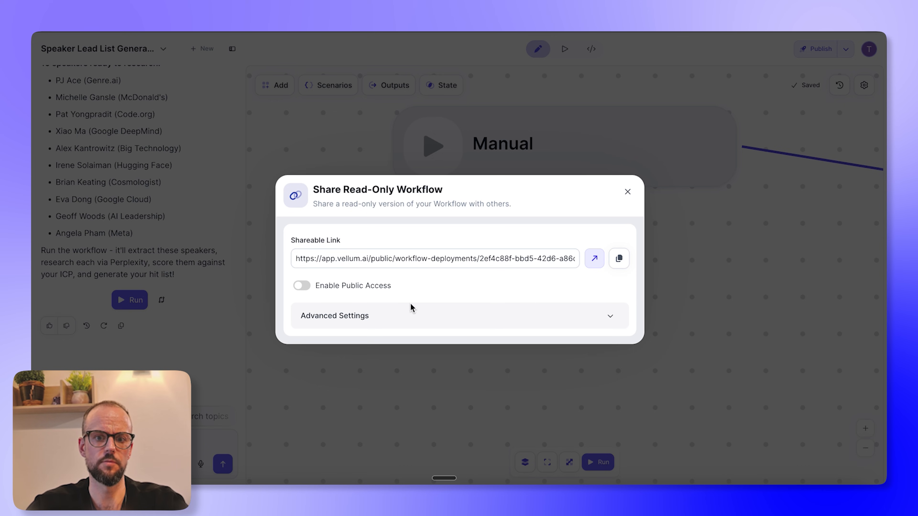
pyautogui.click(402, 317)
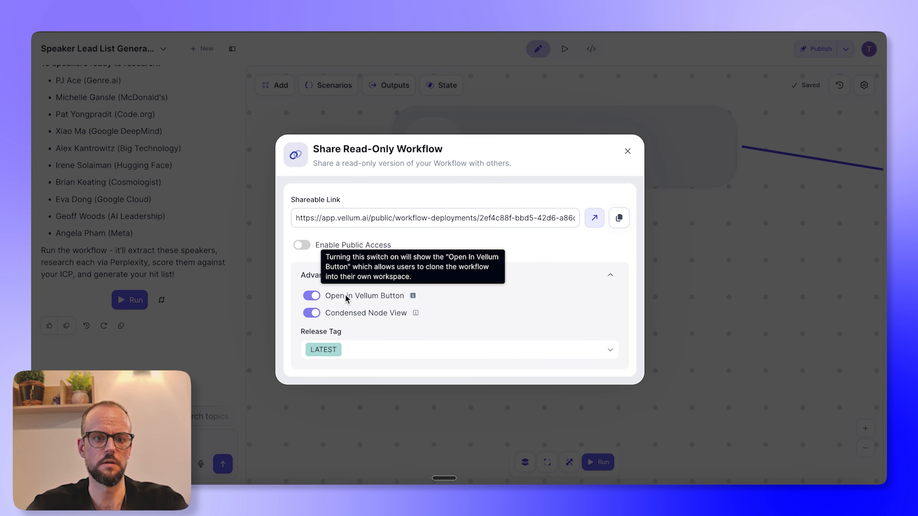
pyautogui.click(331, 275)
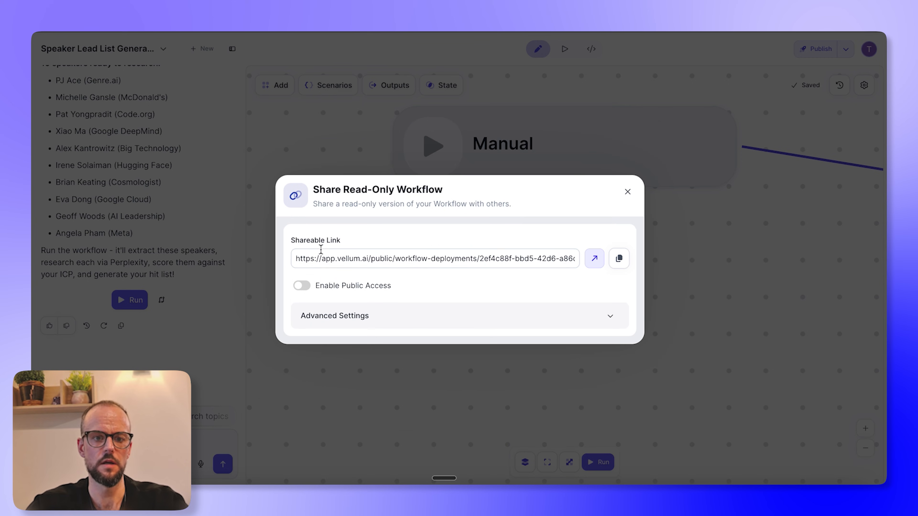